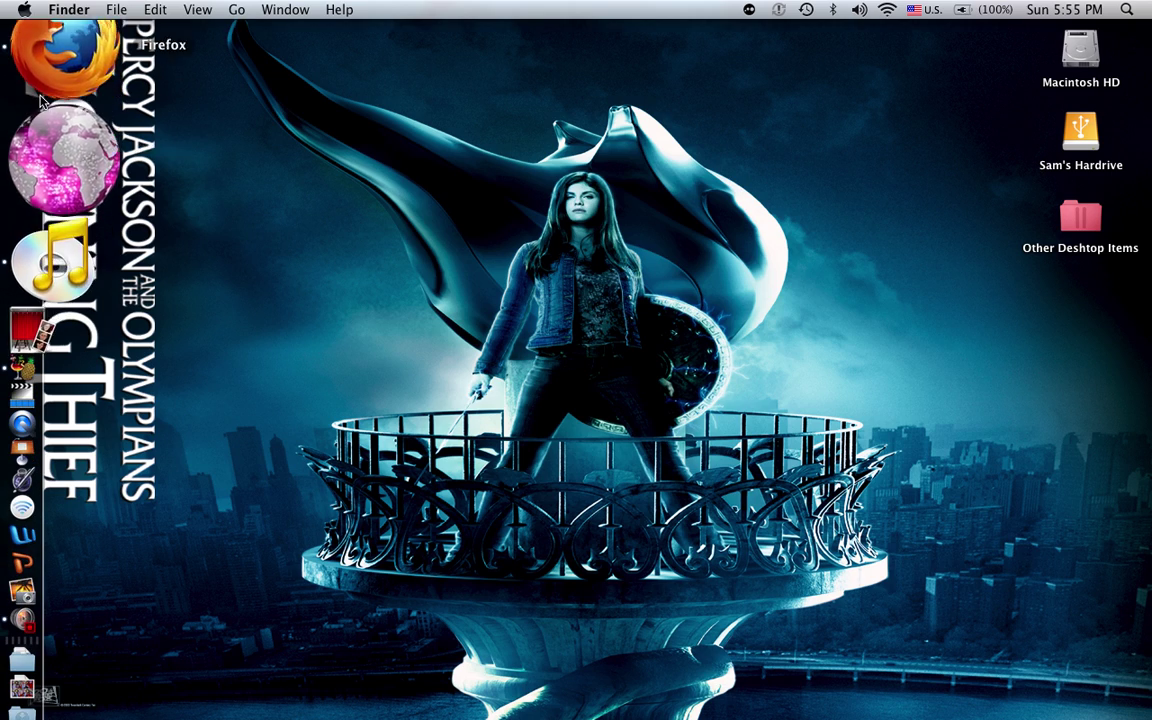
Switch to Firefox and load google.com in place of the open playlist page.
left_click(60, 88)
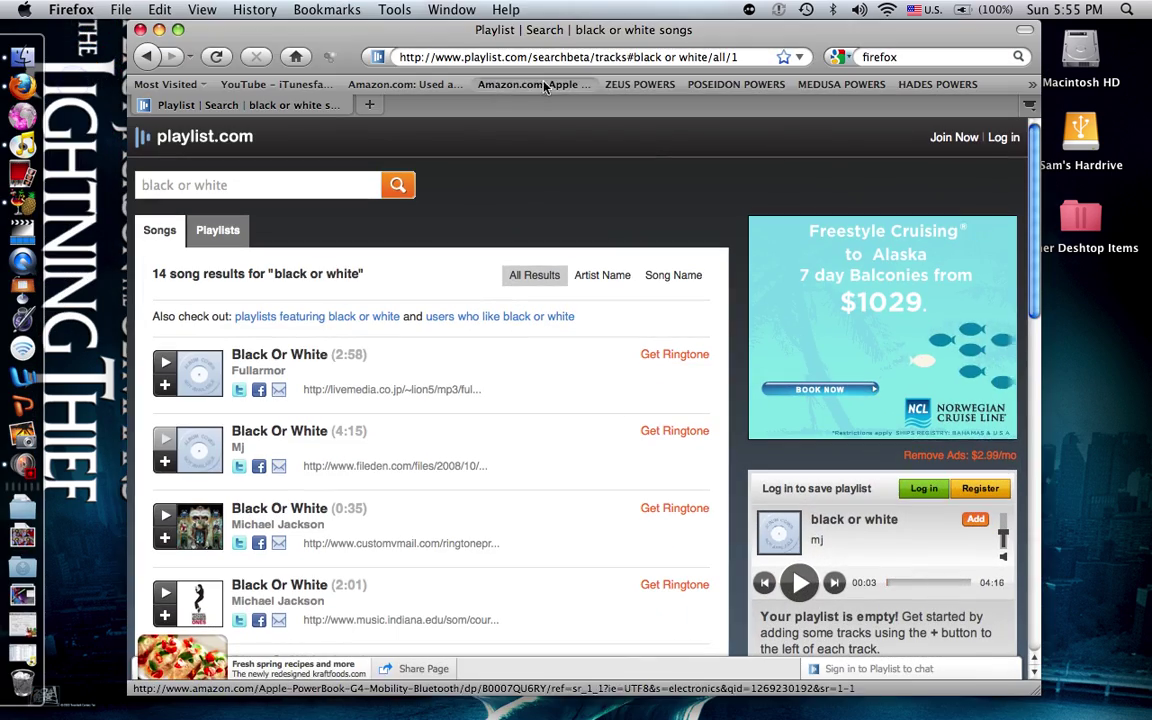
left_click(748, 56)
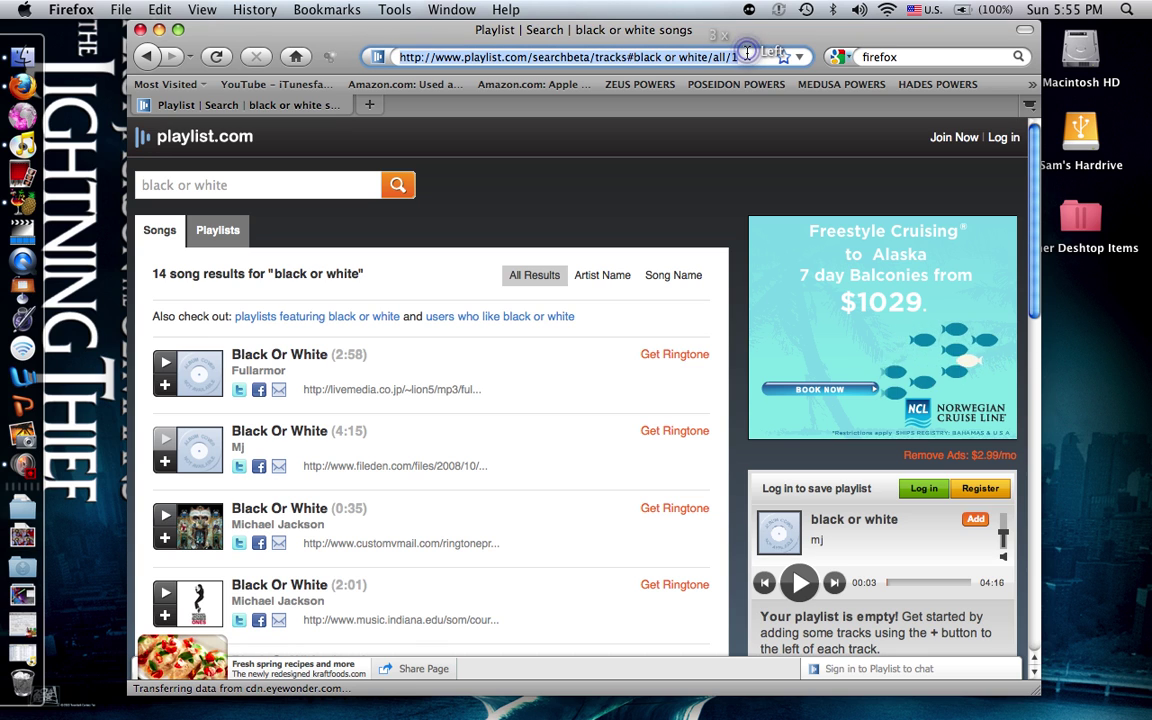
key("BackSpace")
type("google")
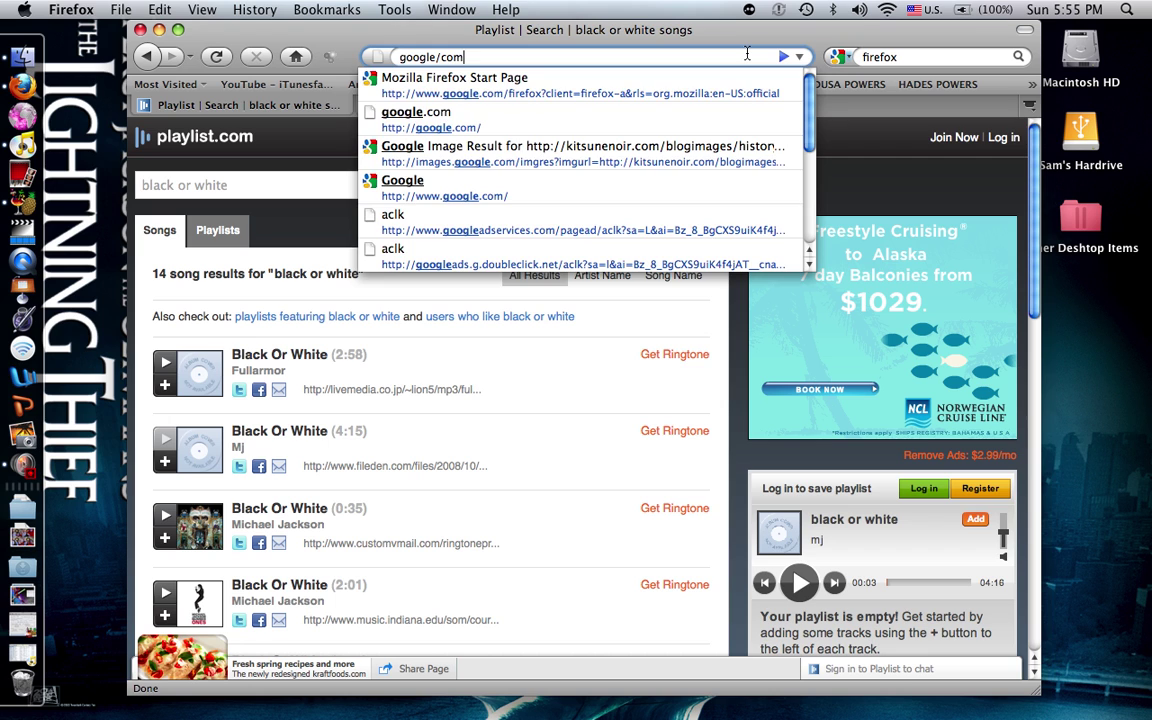
type("/com")
key("BackSpace")
type(".com")
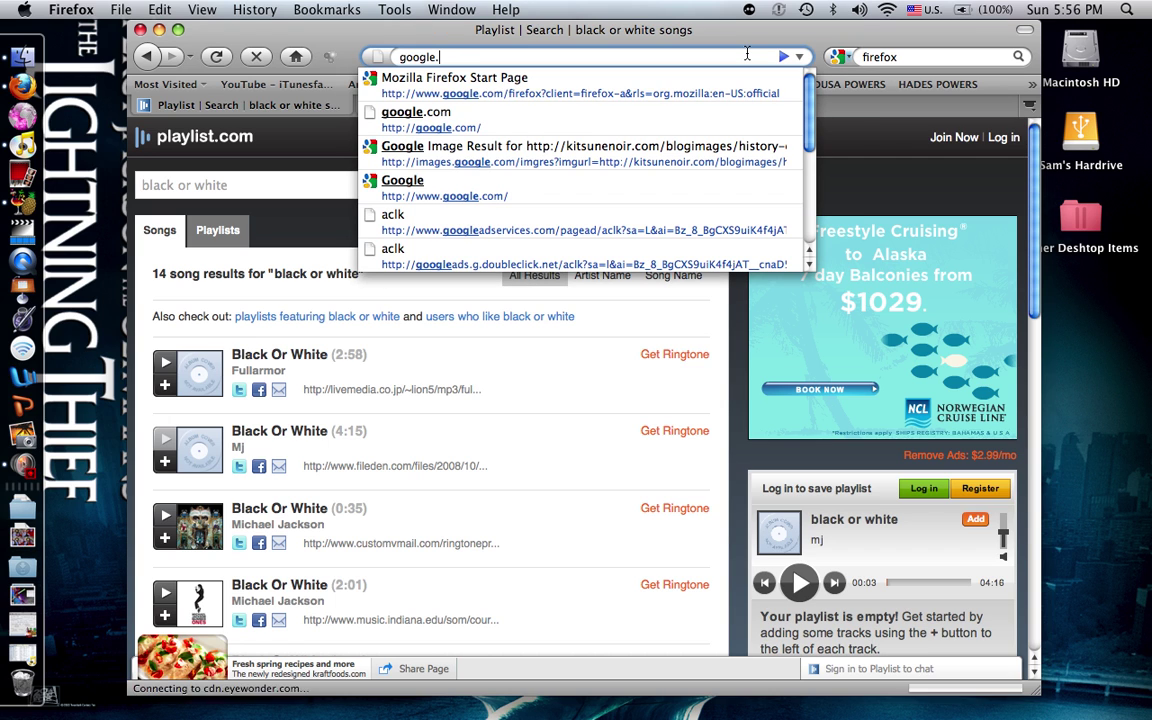
key("Return")
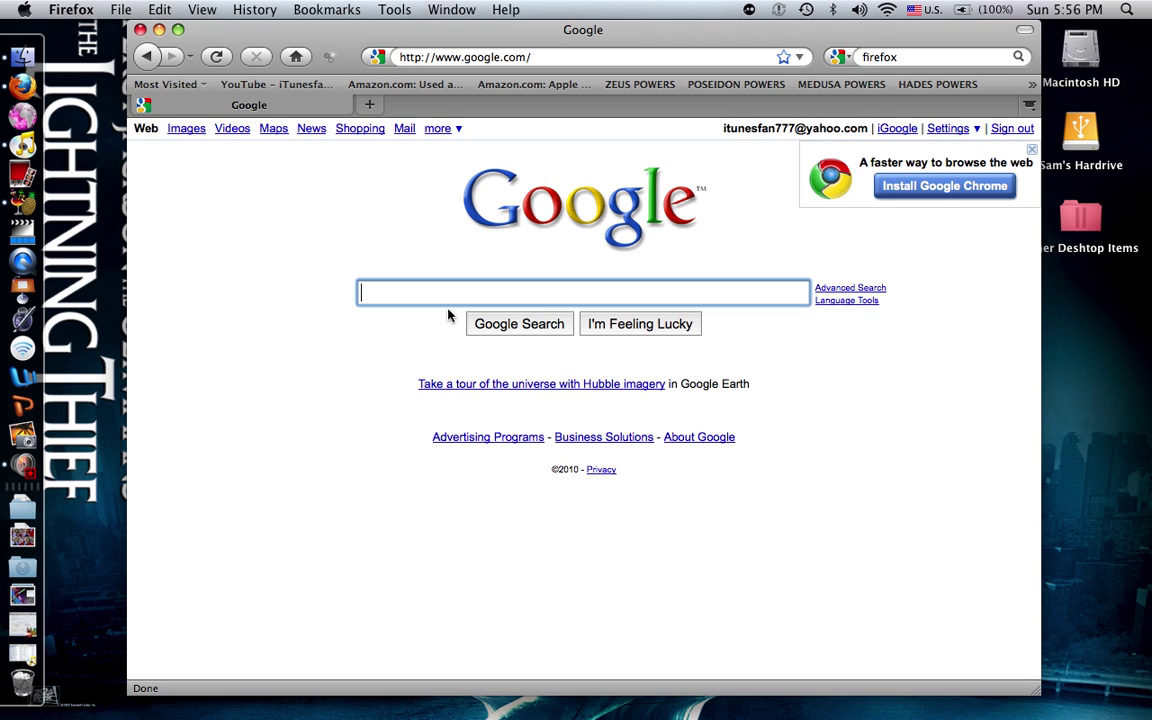
Search Google for "itunes logo" and show the image results.
type("itunre")
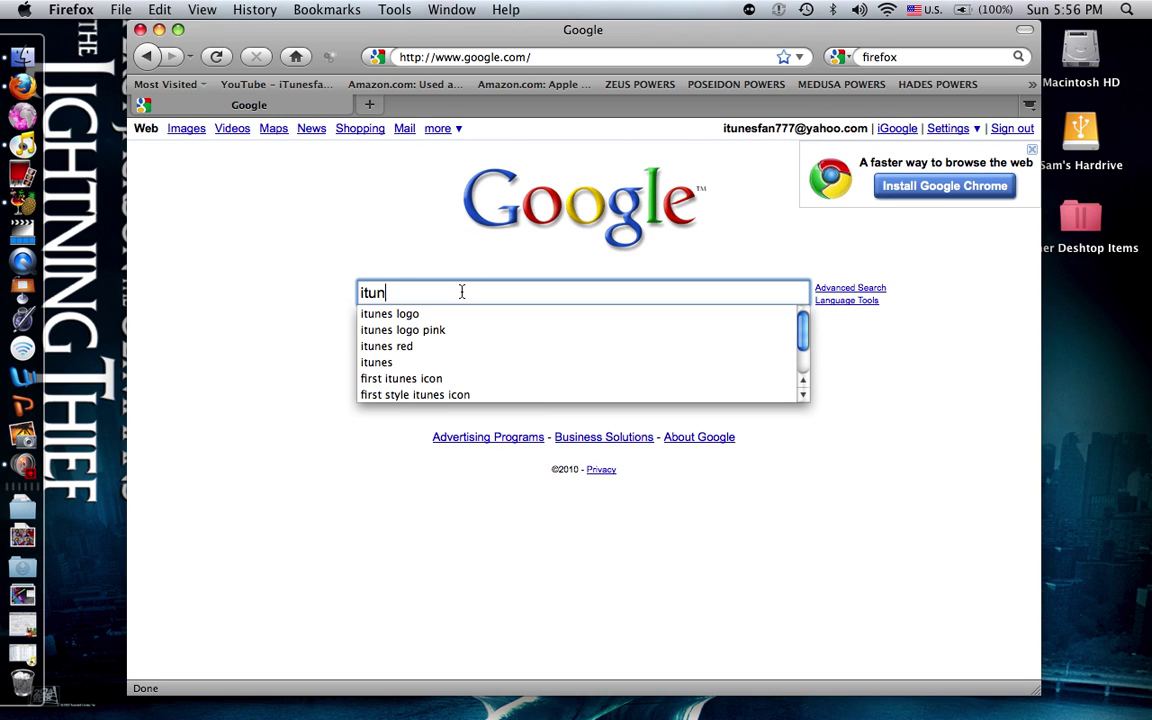
key("BackSpace")
key("Down")
key("Return")
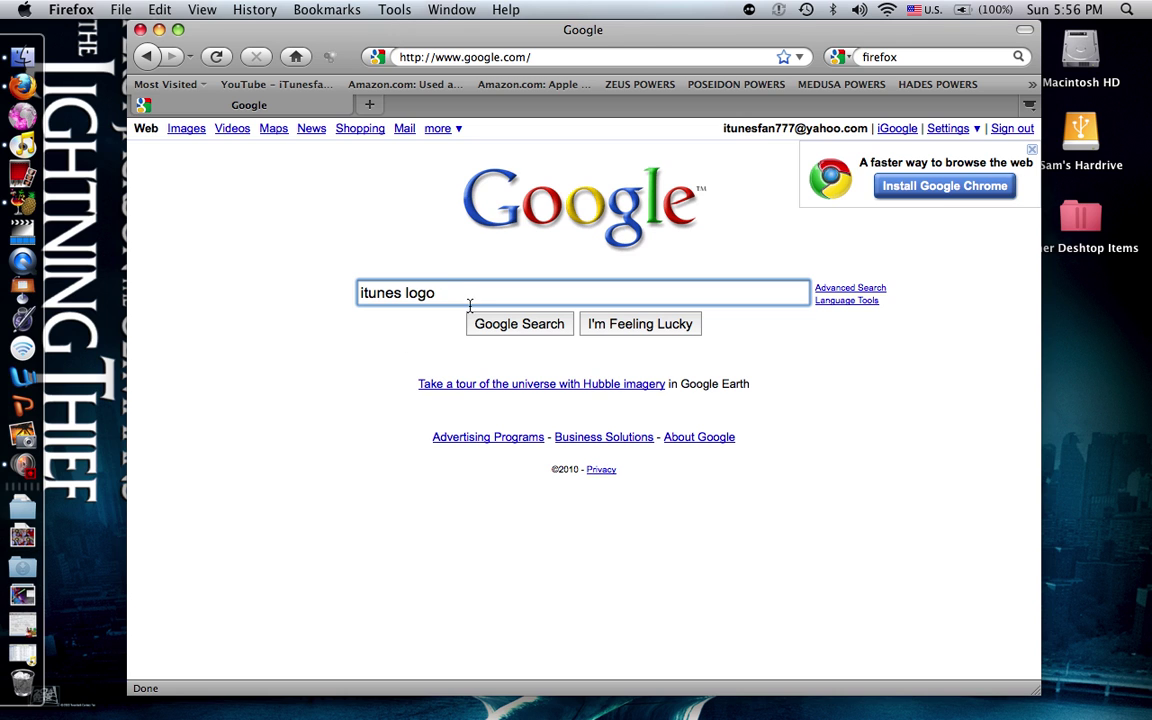
left_click(525, 325)
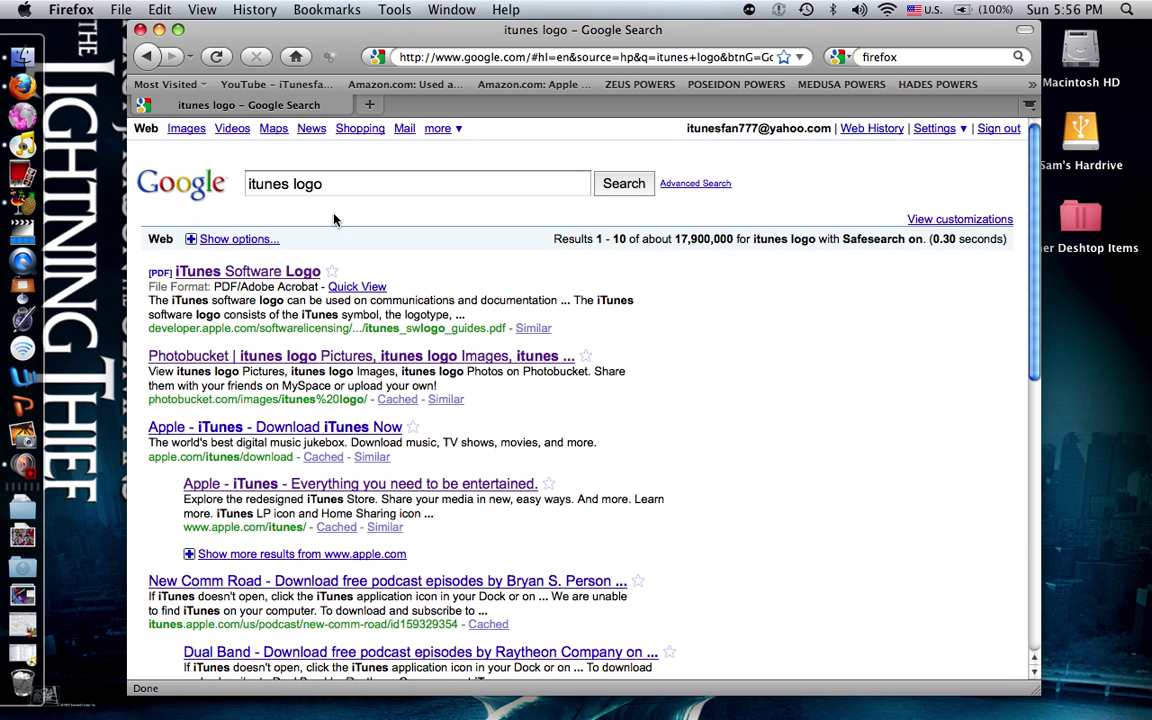
left_click(186, 129)
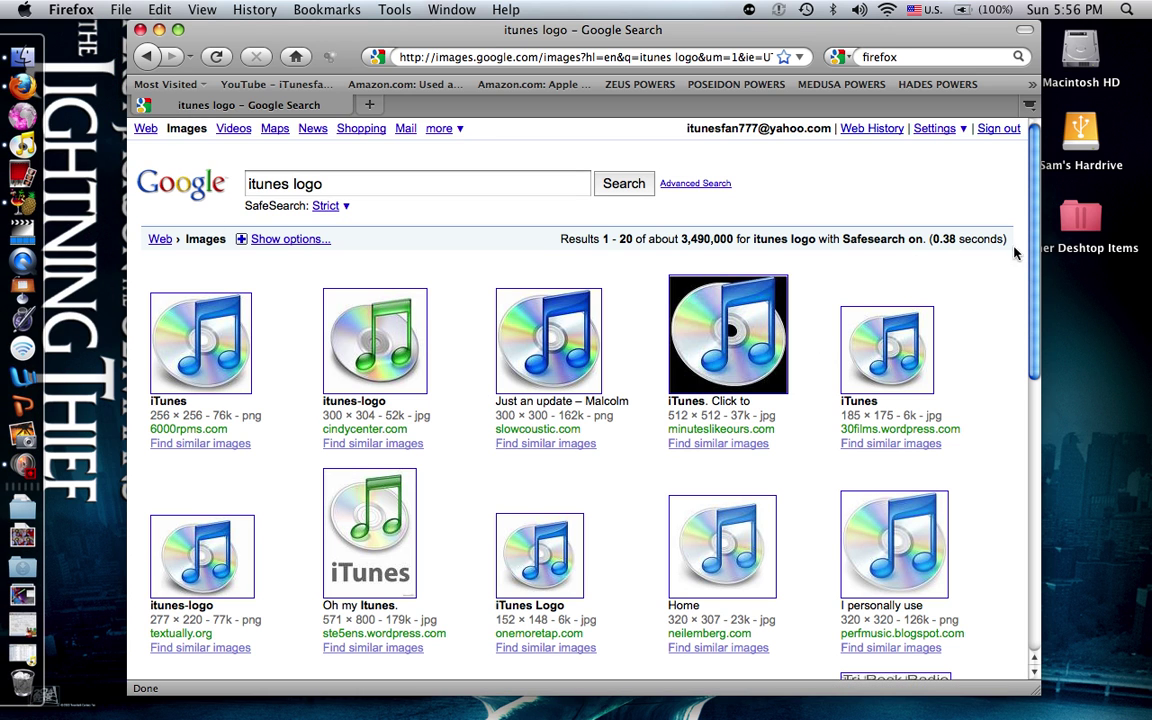
Save the full-size green iTunes logo from cindycenter.com to the desktop and minimize the browser.
left_click_drag(1038, 262, 618, 50)
left_click(410, 300)
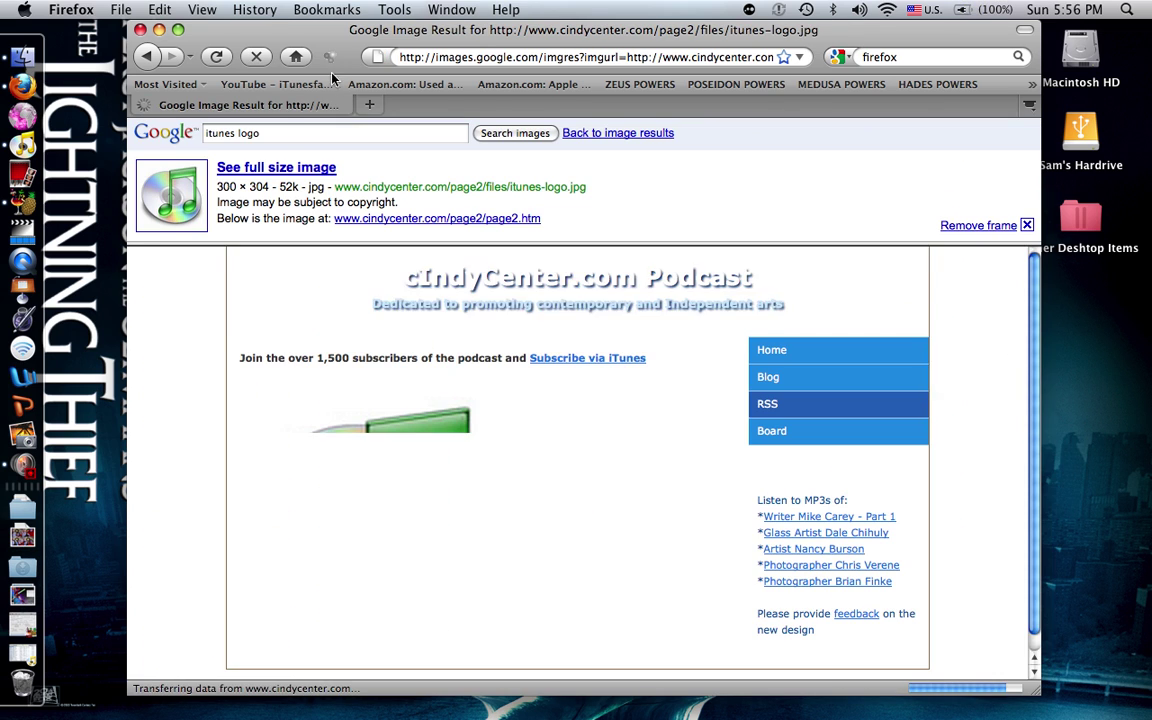
left_click(272, 165)
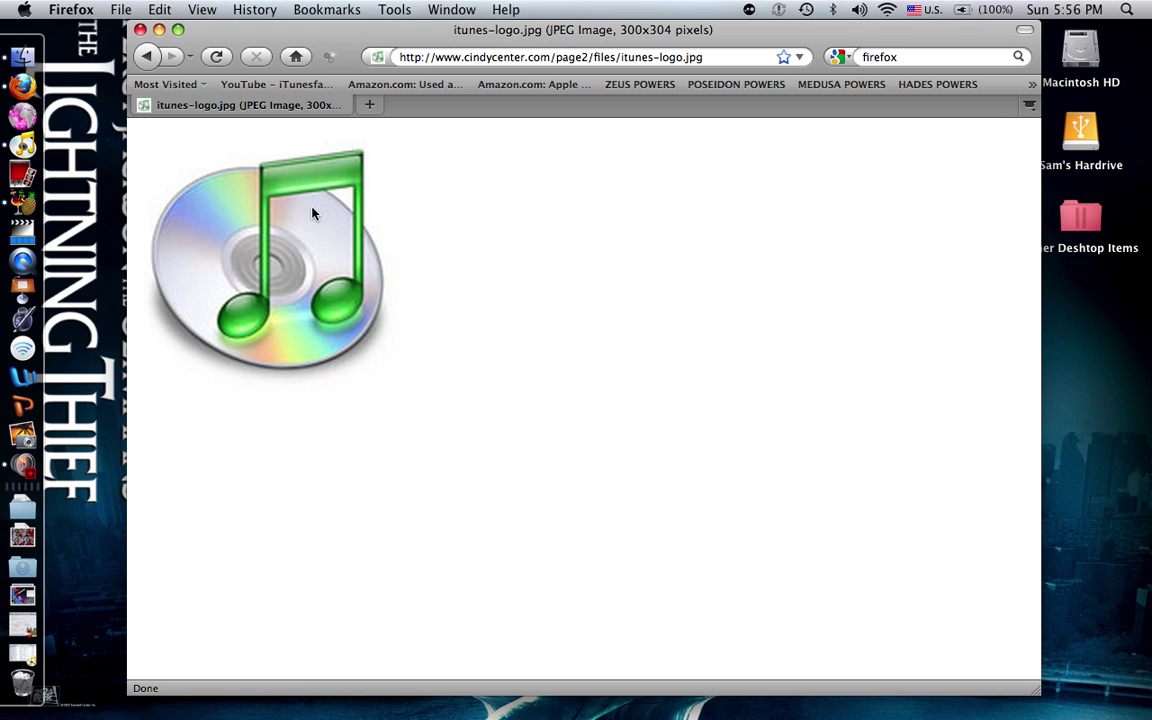
left_click_drag(248, 281, 1080, 374)
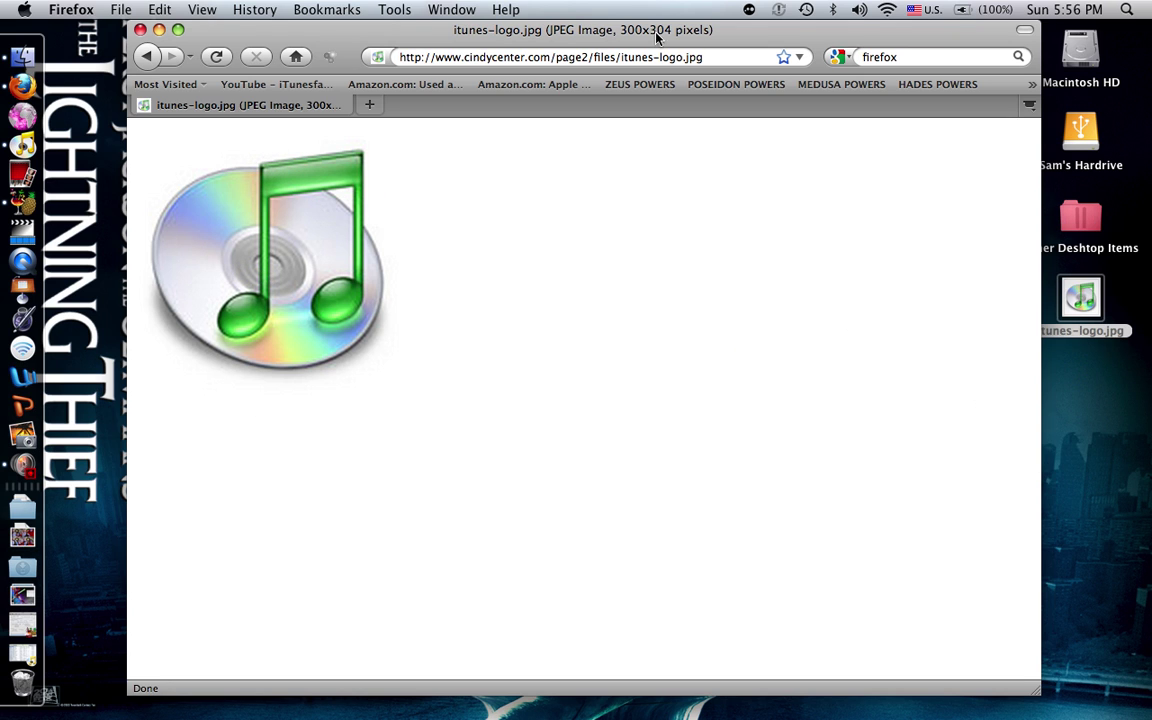
left_click(159, 29)
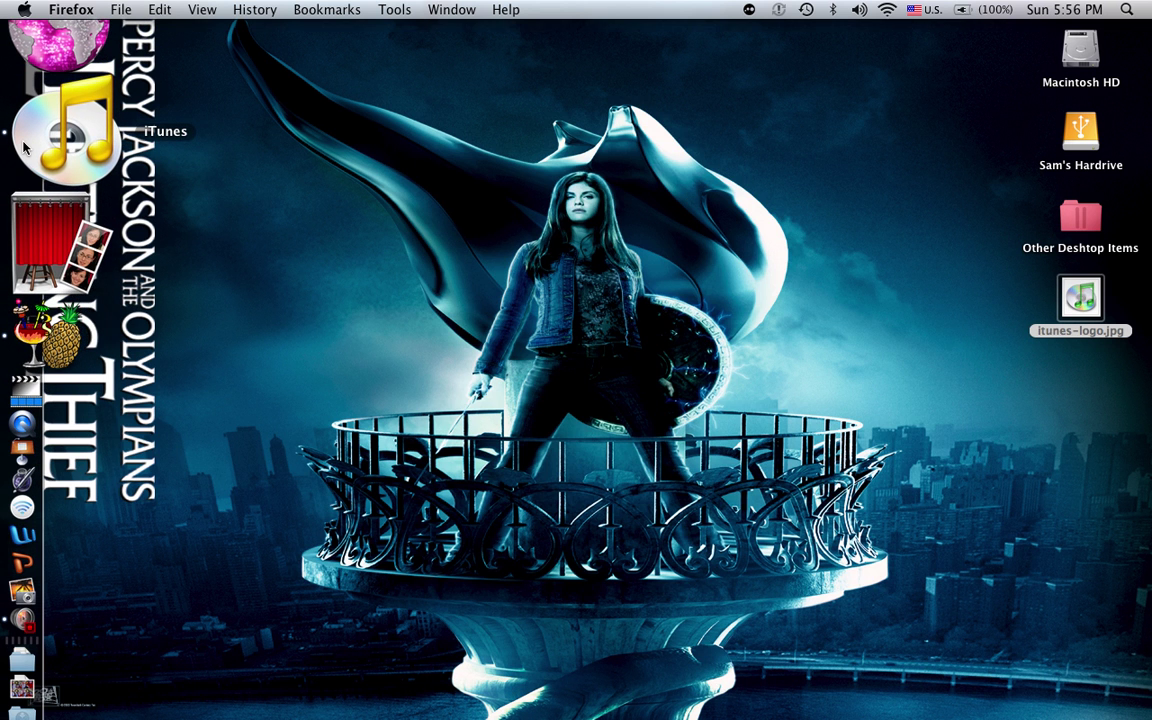
Reveal iTunes in the Applications folder, open its info window, and close the folder.
right_click(24, 147)
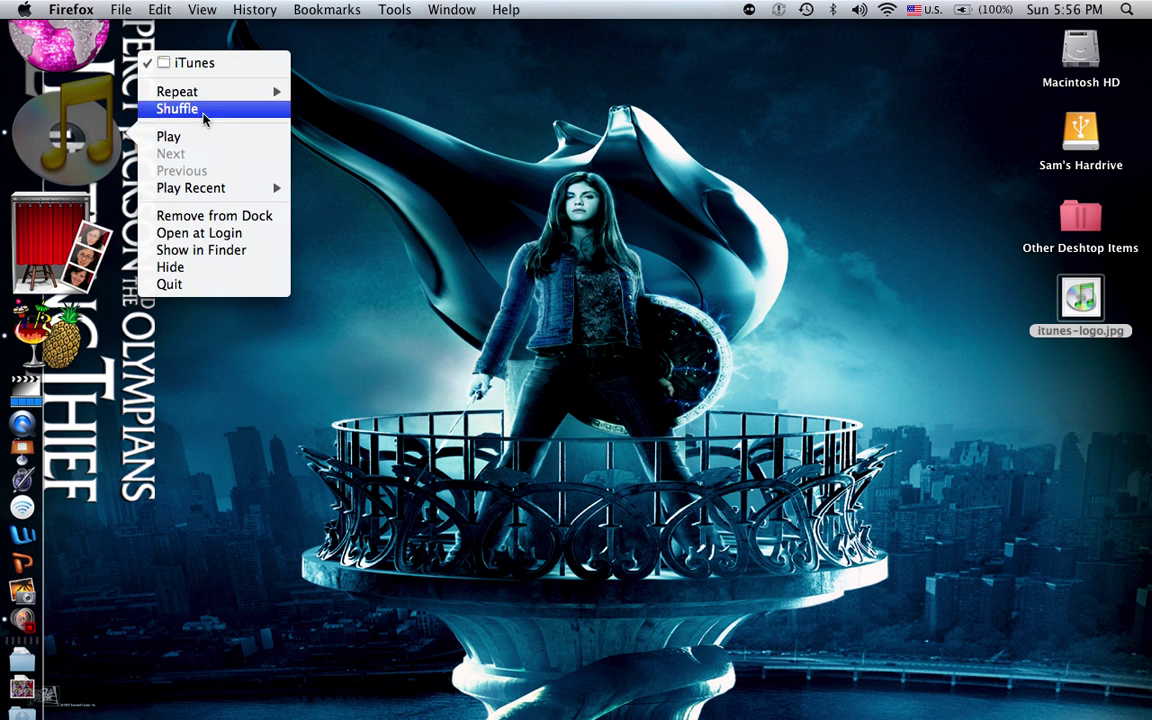
left_click(227, 250)
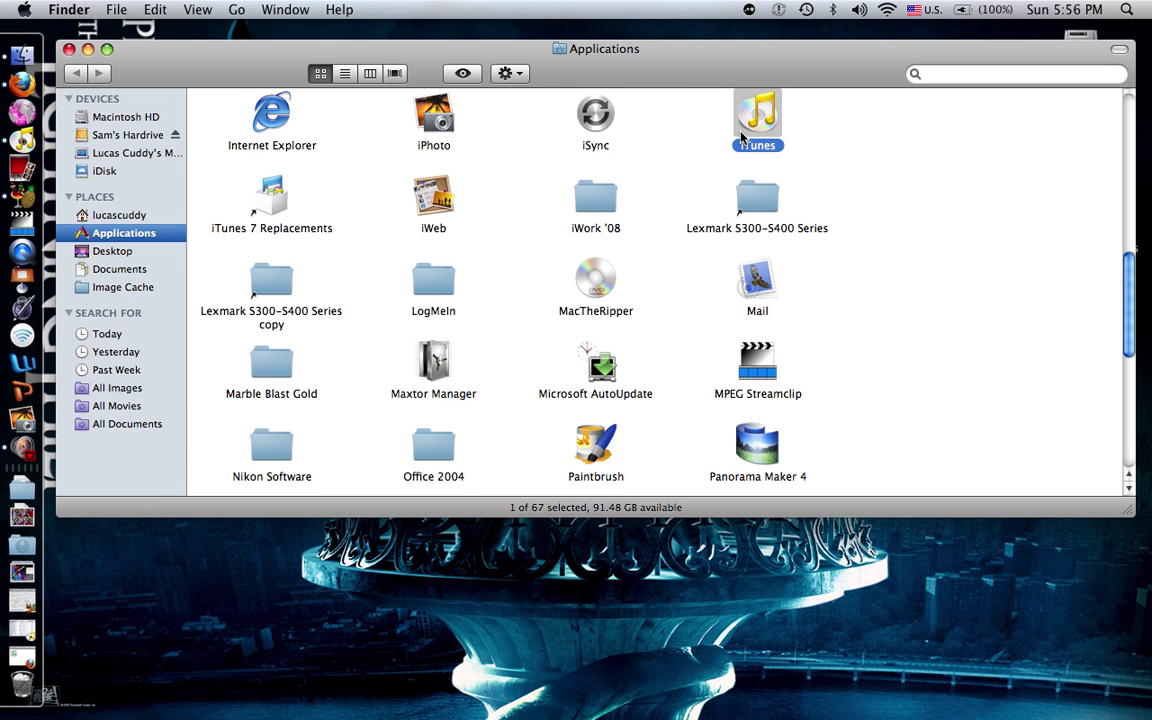
right_click(743, 135)
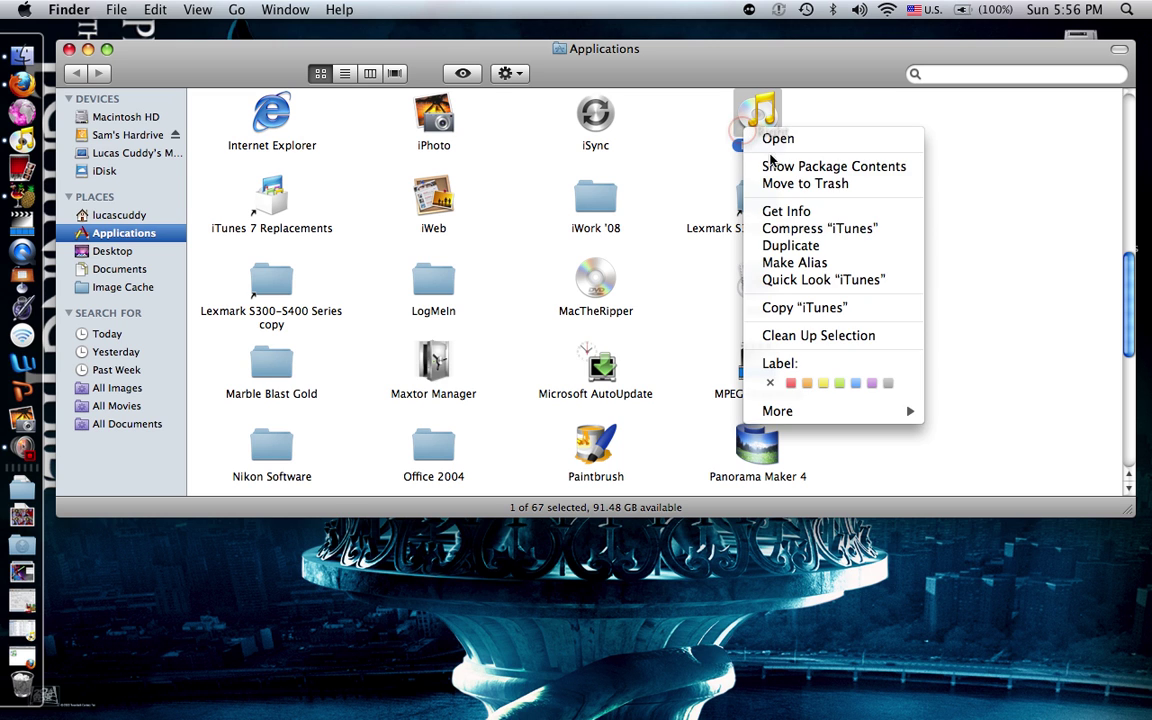
left_click(822, 210)
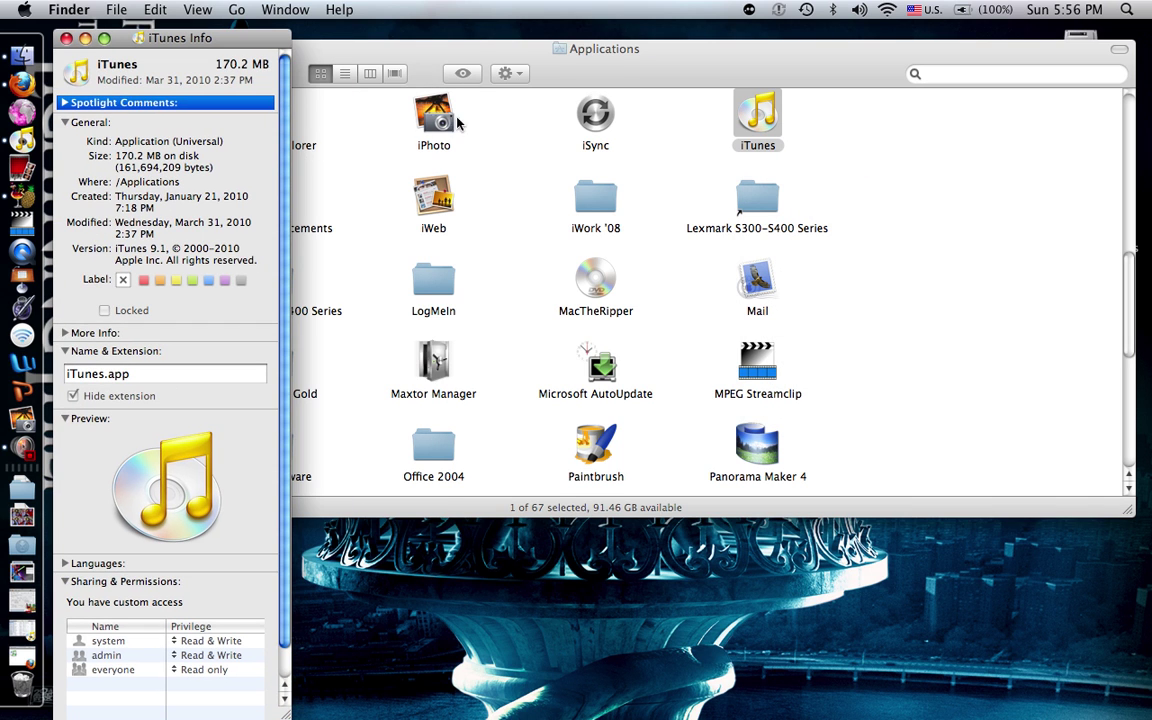
left_click(543, 67)
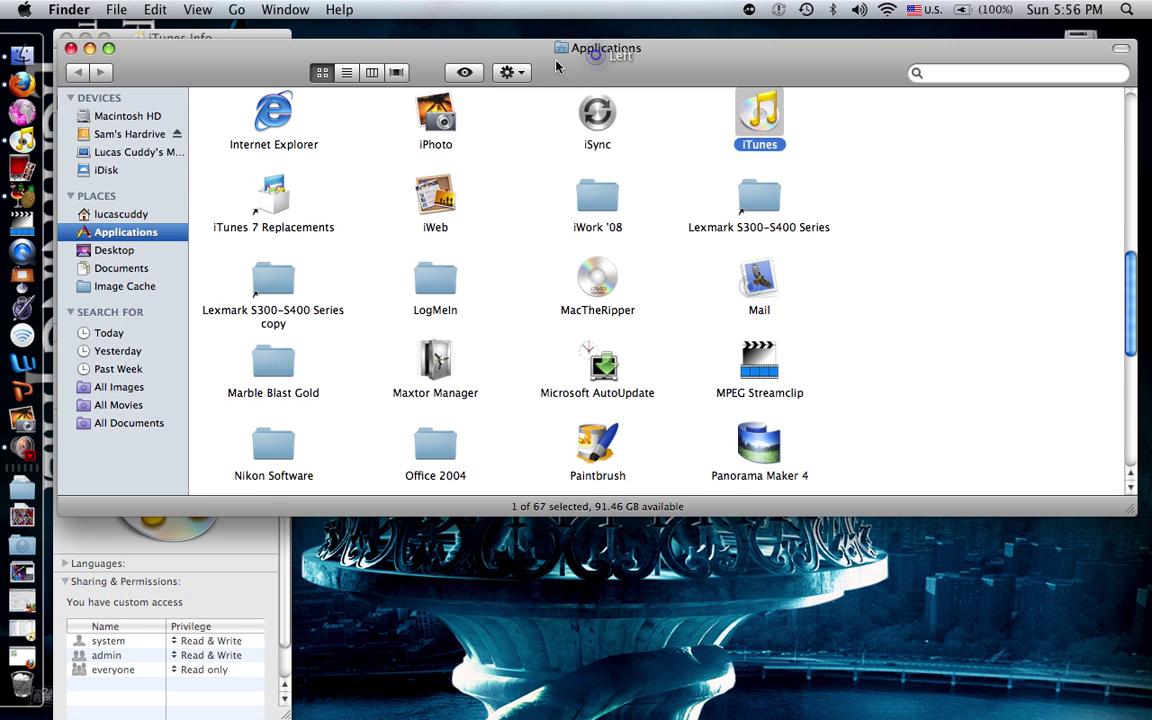
left_click(70, 49)
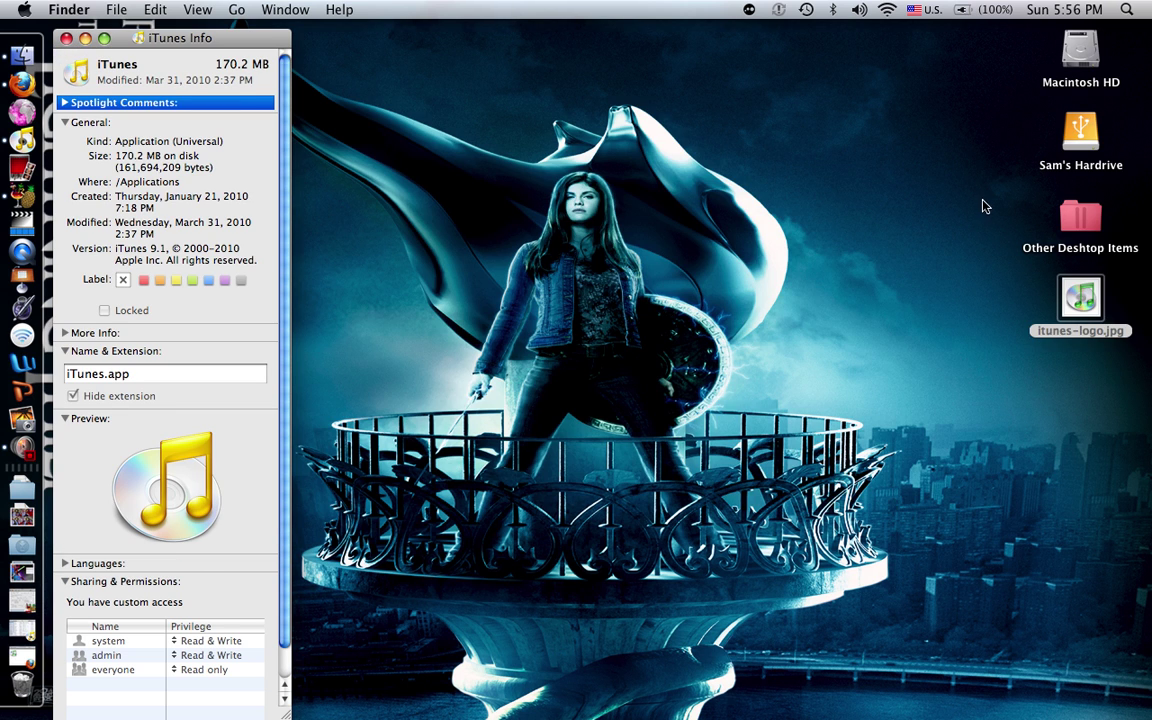
right_click(1077, 302)
left_click(1037, 378)
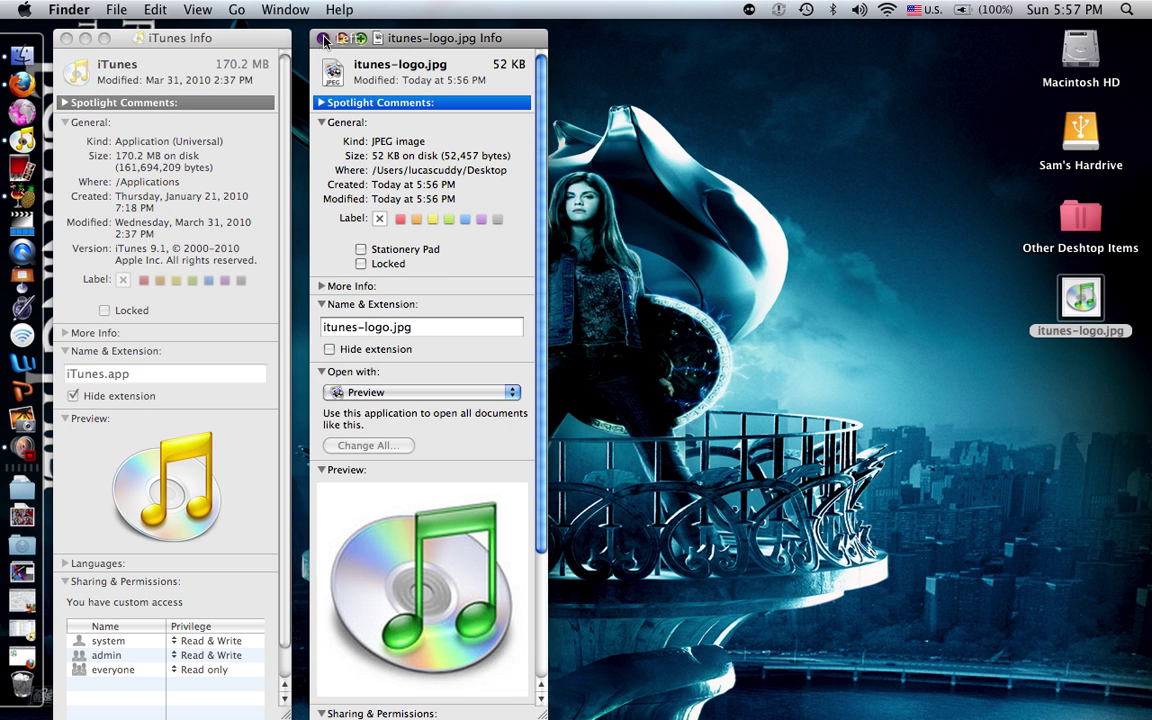
left_click(322, 38)
Open itunes-logo.jpg from the desktop in Preview and place its window beside the iTunes info window.
right_click(1085, 313)
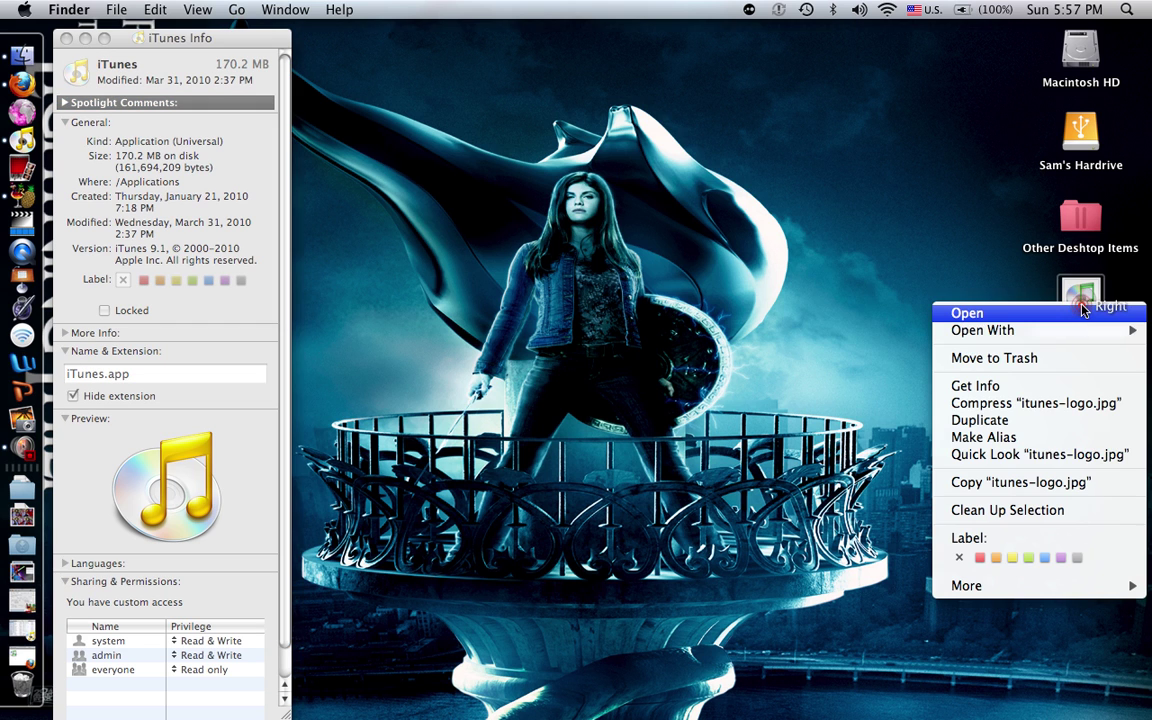
mouse_move(1063, 332)
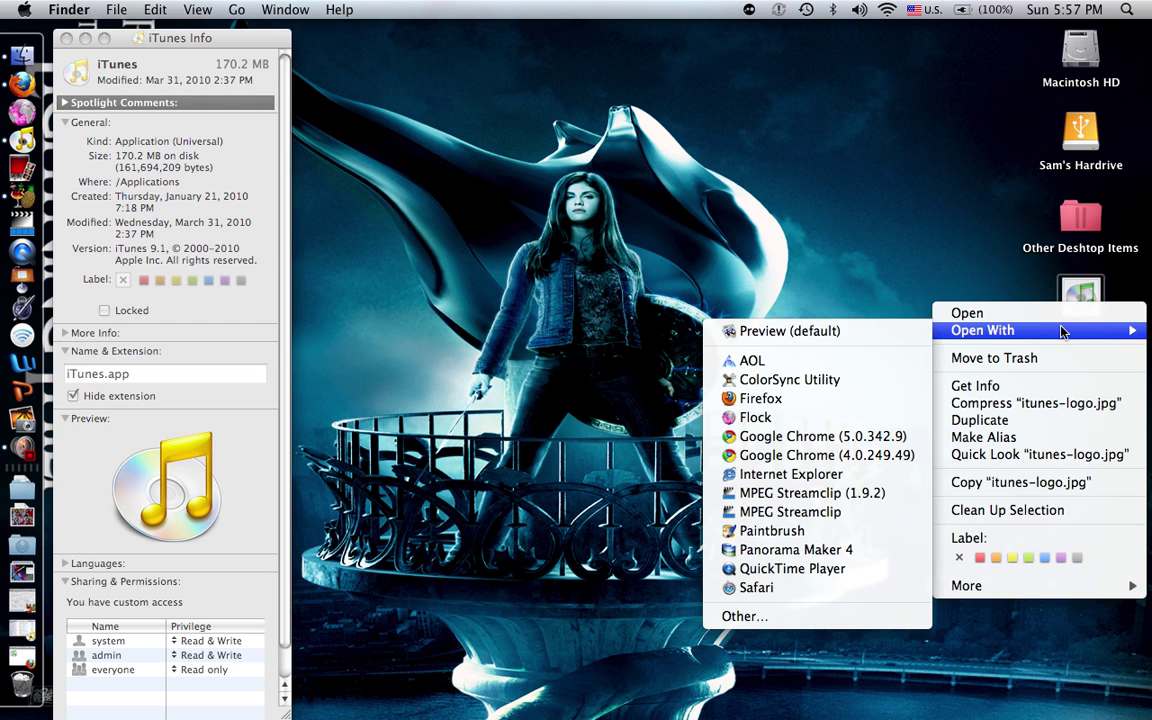
left_click(770, 331)
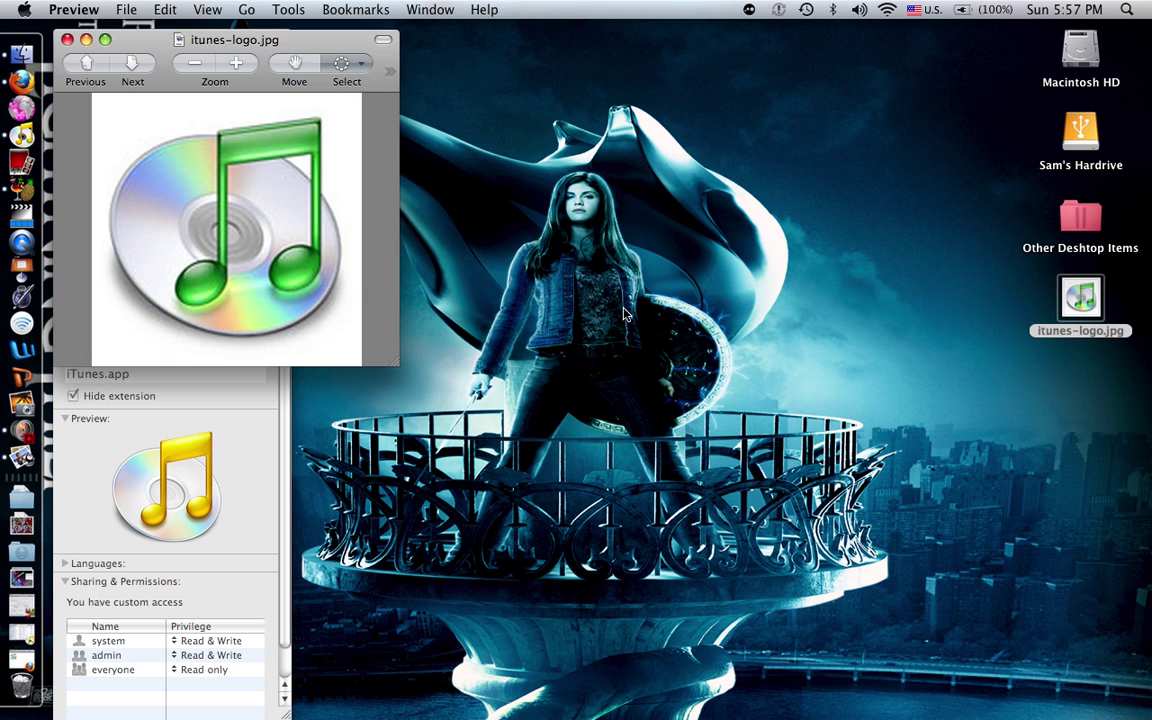
left_click_drag(243, 40, 569, 71)
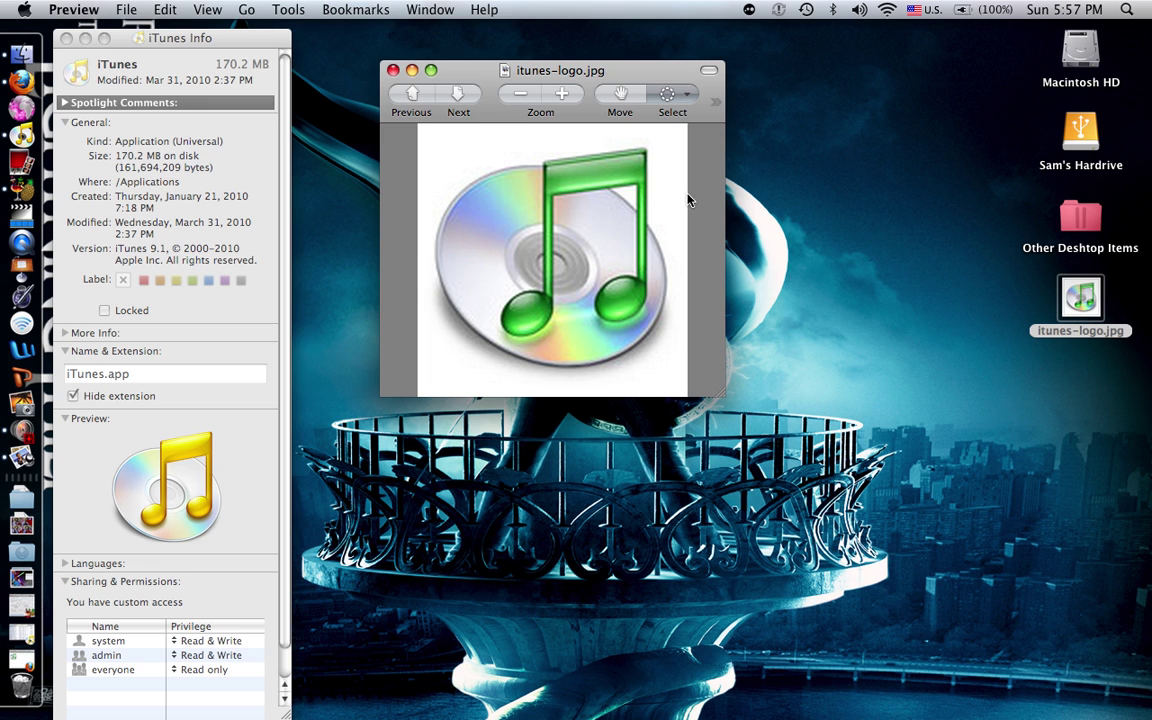
Remove the white background around the green iTunes logo with Instant Alpha.
left_click(688, 101)
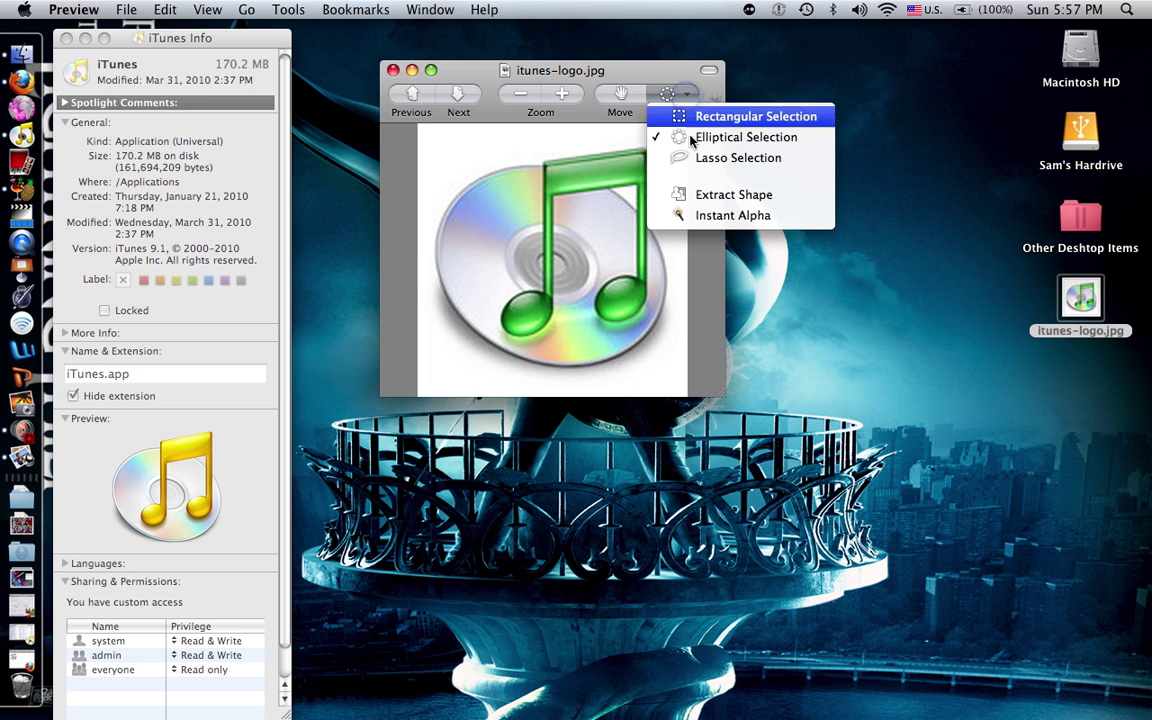
left_click(706, 211)
left_click_drag(671, 154, 657, 185)
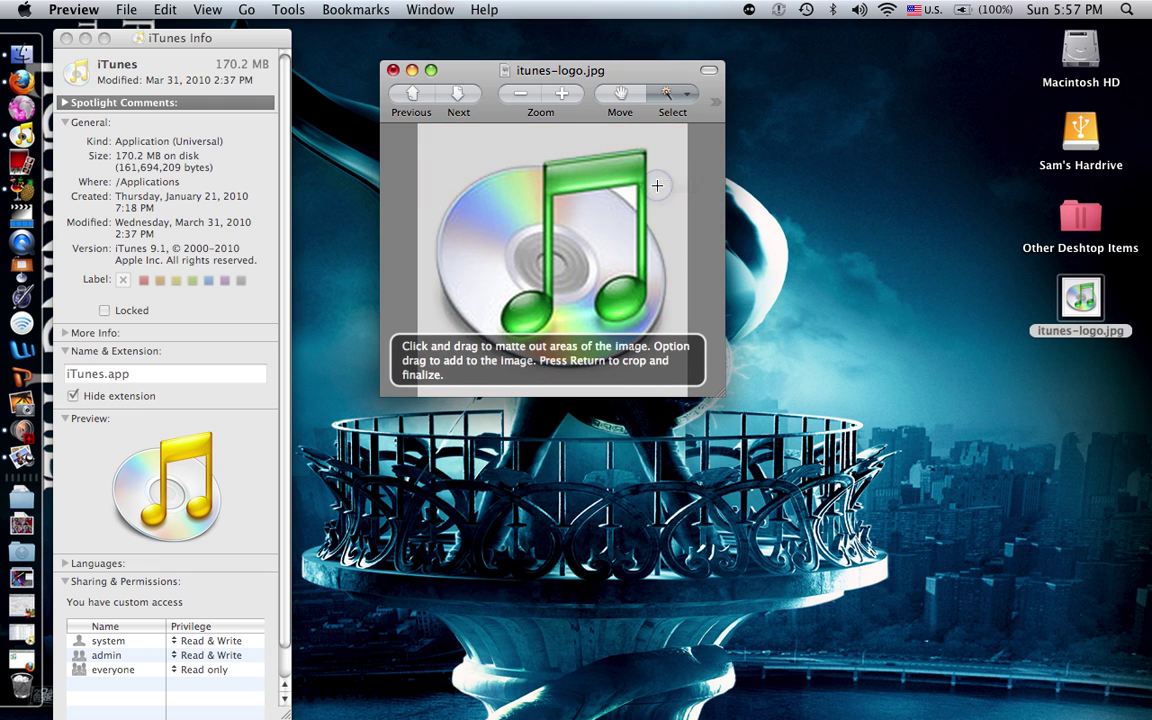
key("Return")
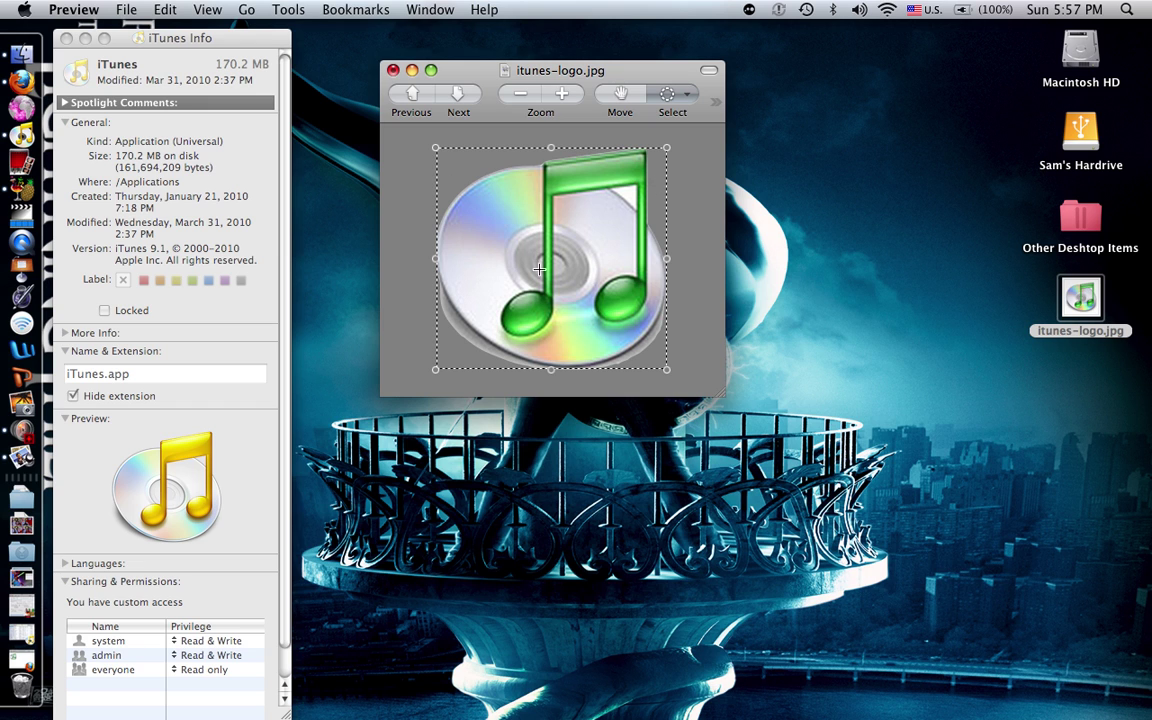
Remove the small white area enclosed by the green music note at its upper corner with Instant Alpha.
left_click_drag(631, 198, 651, 166)
left_click(674, 100)
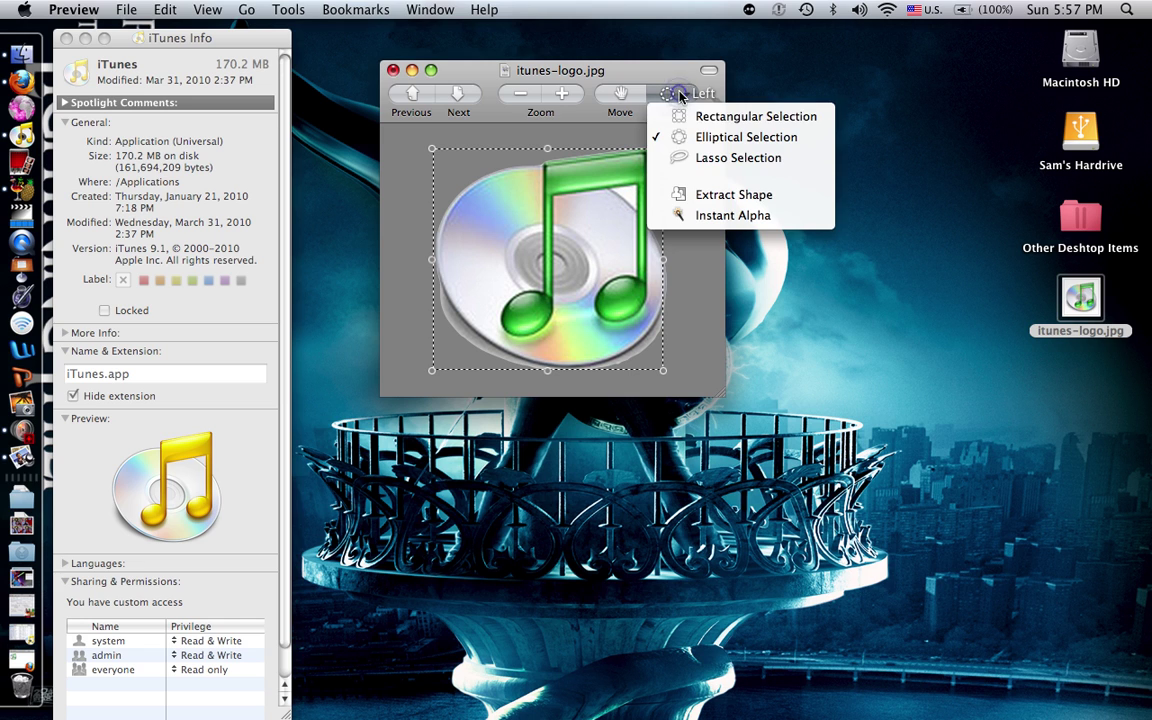
left_click(676, 216)
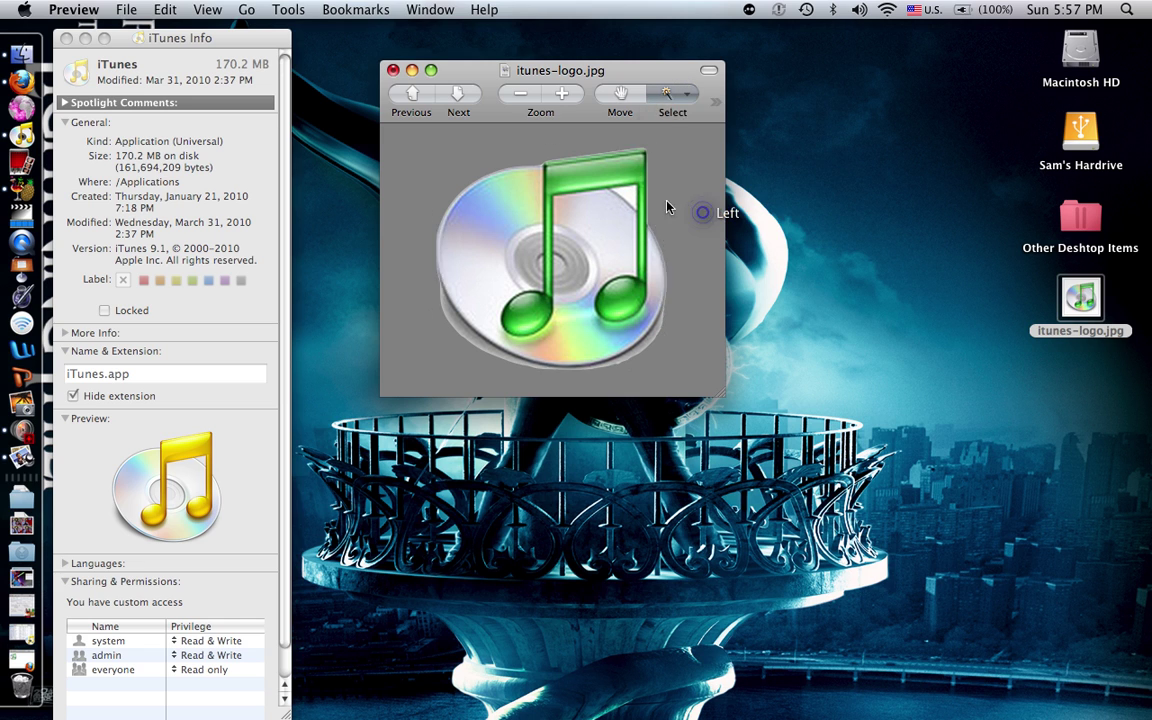
left_click_drag(629, 194, 631, 198)
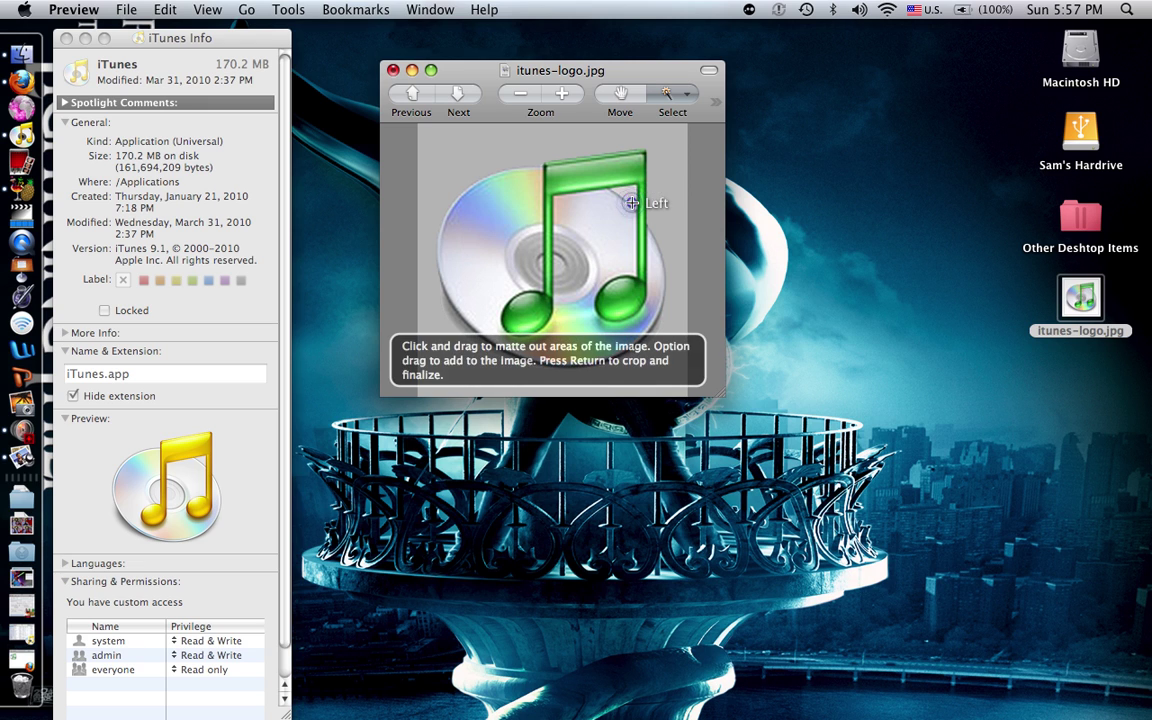
key("Return")
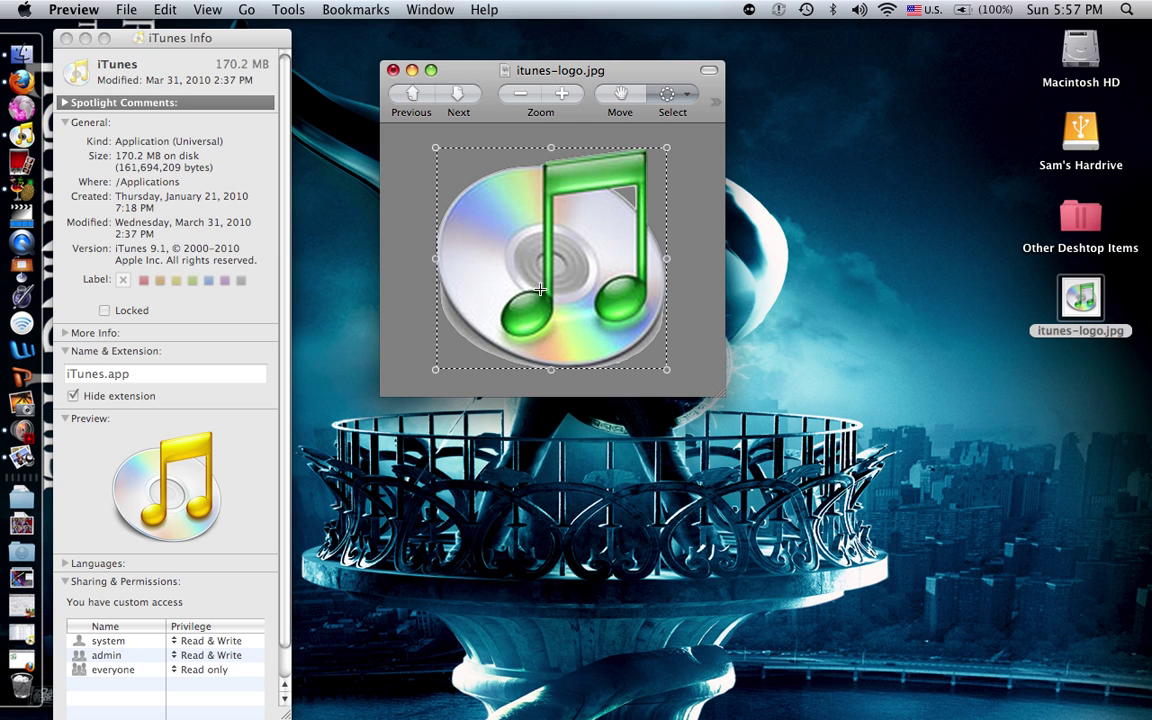
Draw an elliptical selection around the whole iTunes logo with Elliptical Selection.
left_click(667, 95)
left_click(679, 117)
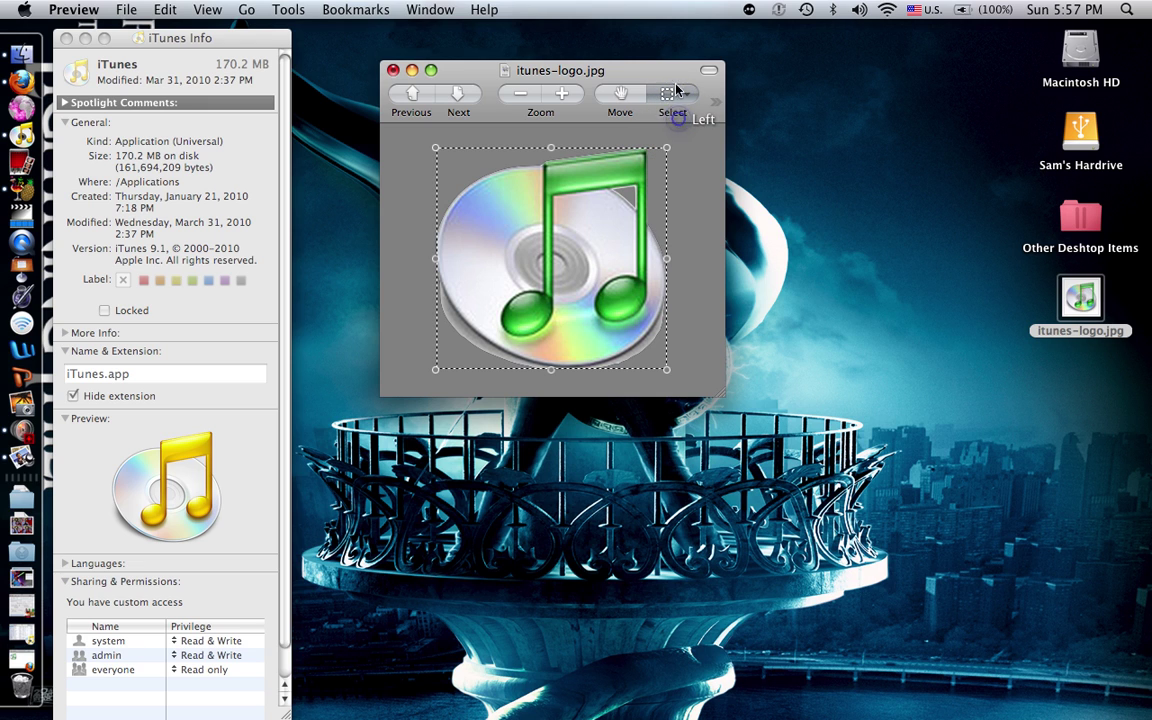
left_click(671, 98)
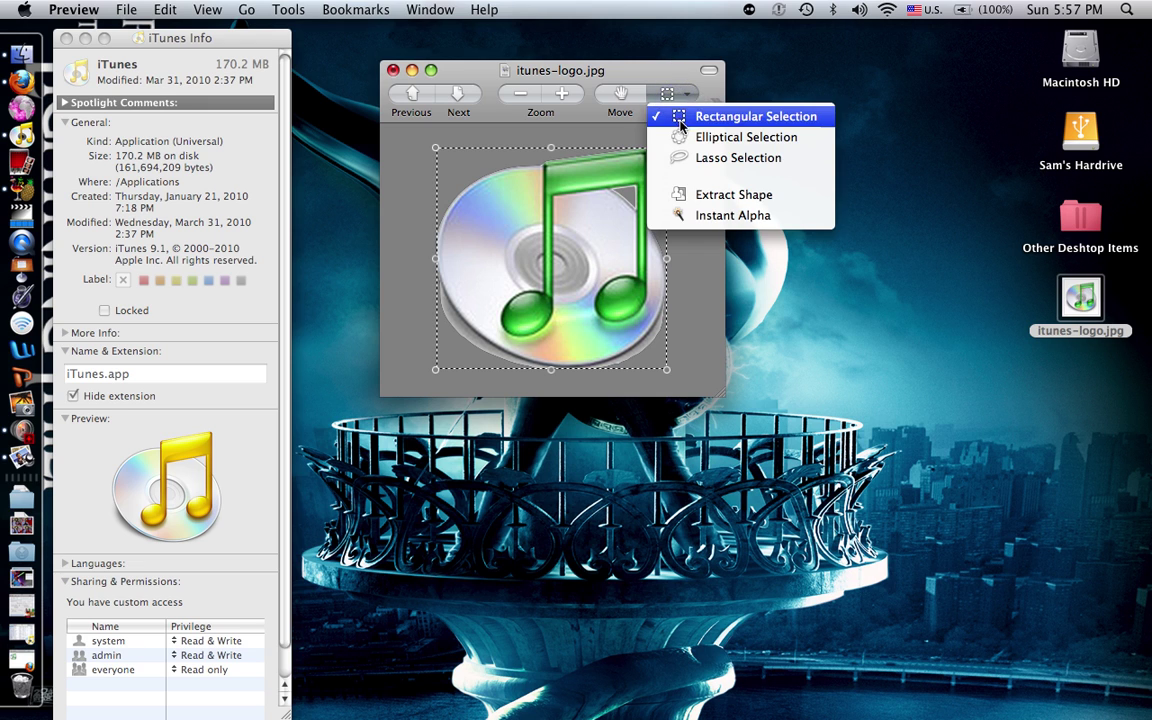
left_click(676, 137)
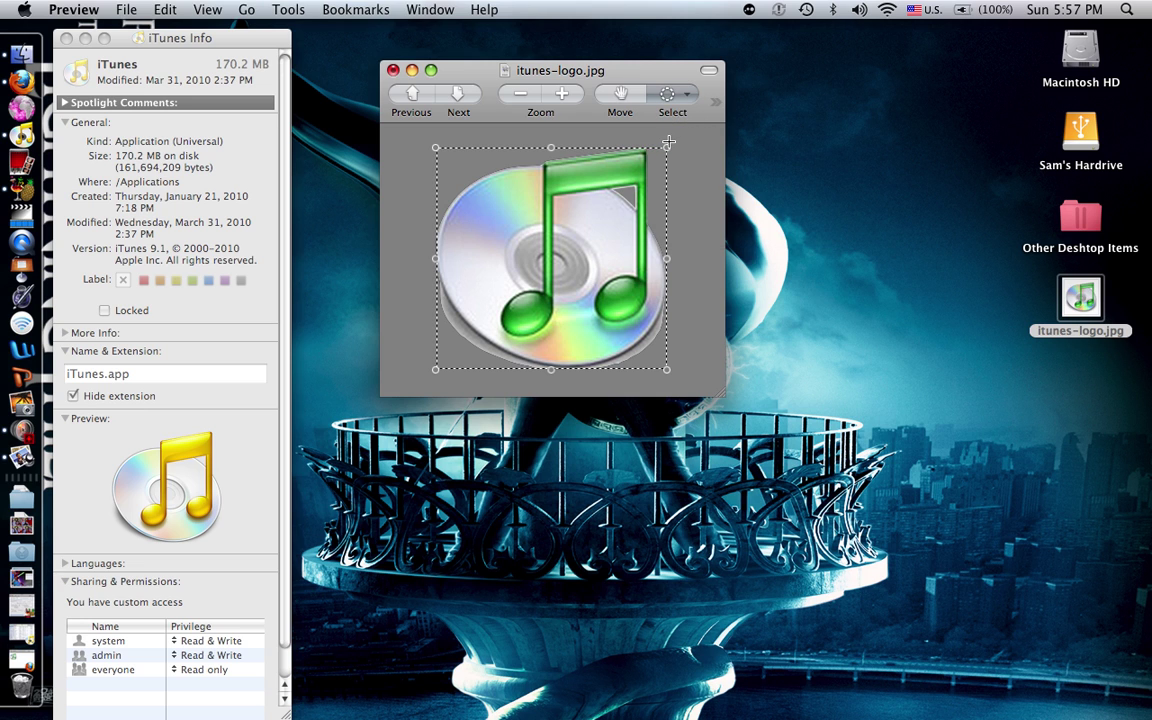
left_click_drag(668, 143, 432, 363)
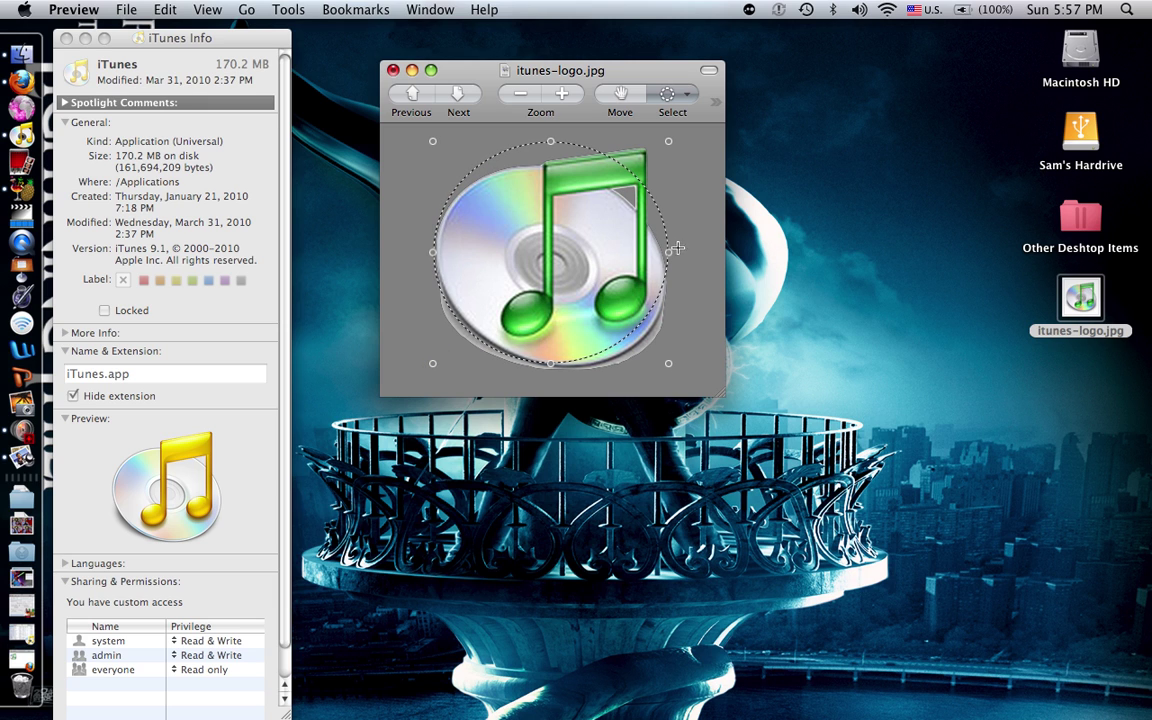
Enlarge the elliptical selection to enclose the whole disc and music note, and crop the image to it.
left_click_drag(670, 252, 691, 296)
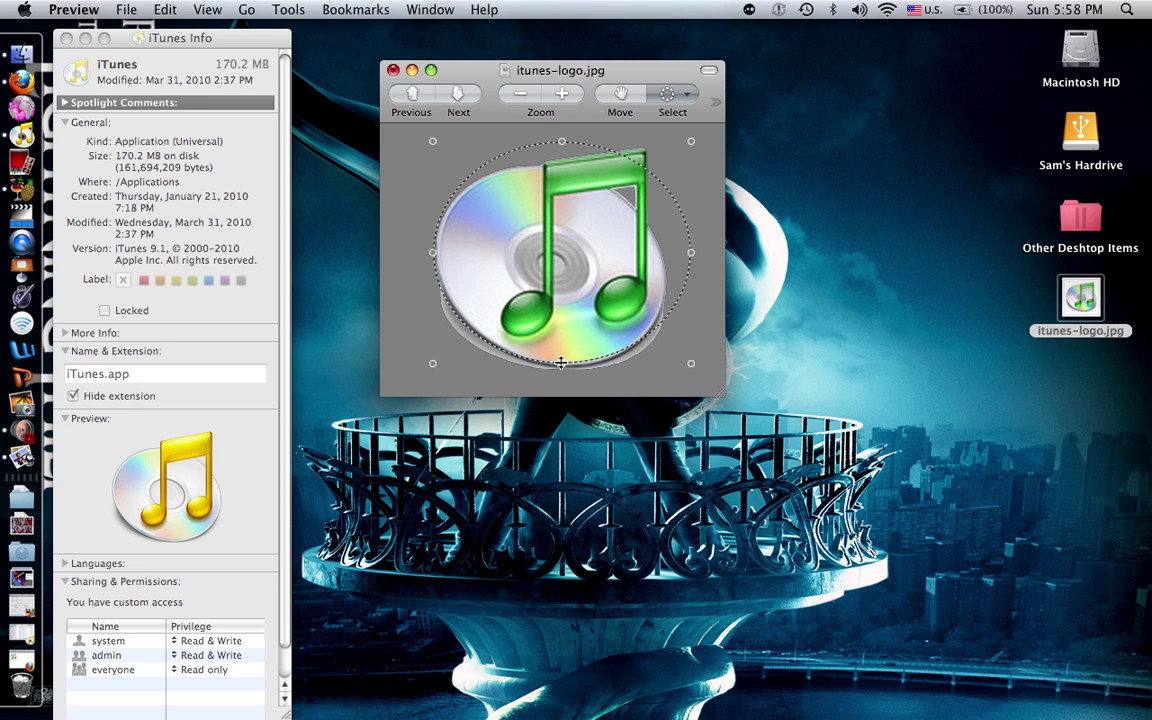
left_click_drag(561, 362, 564, 363)
left_click_drag(690, 359, 693, 365)
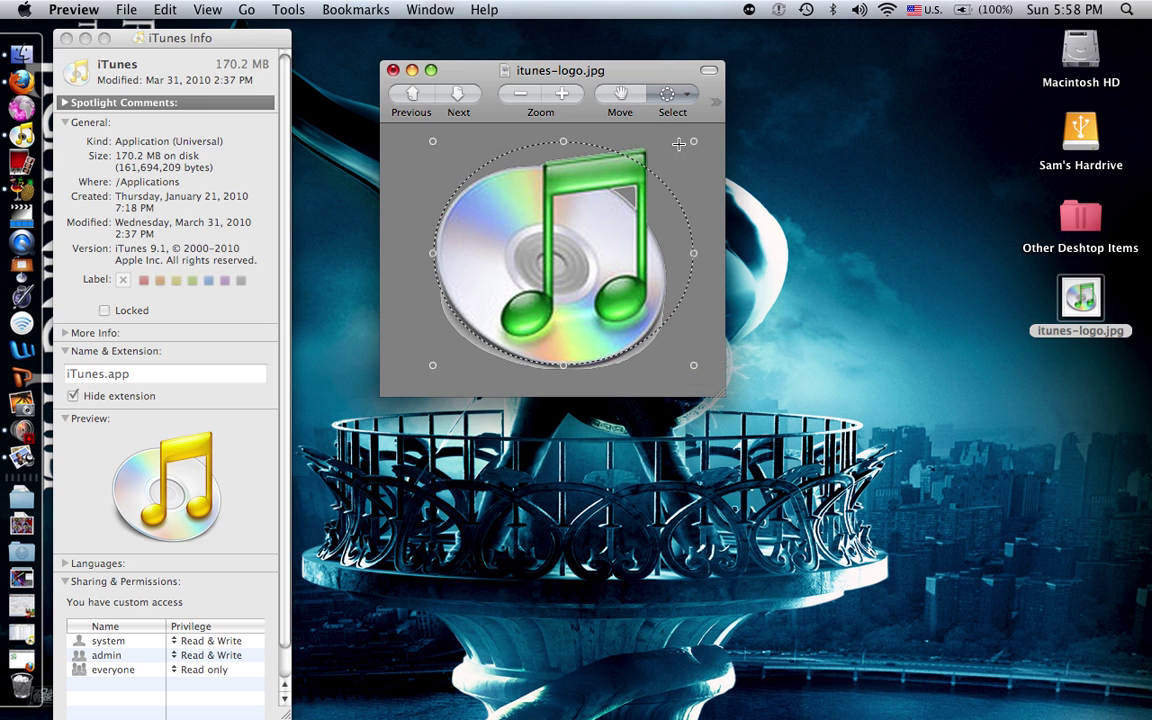
left_click_drag(690, 144, 704, 128)
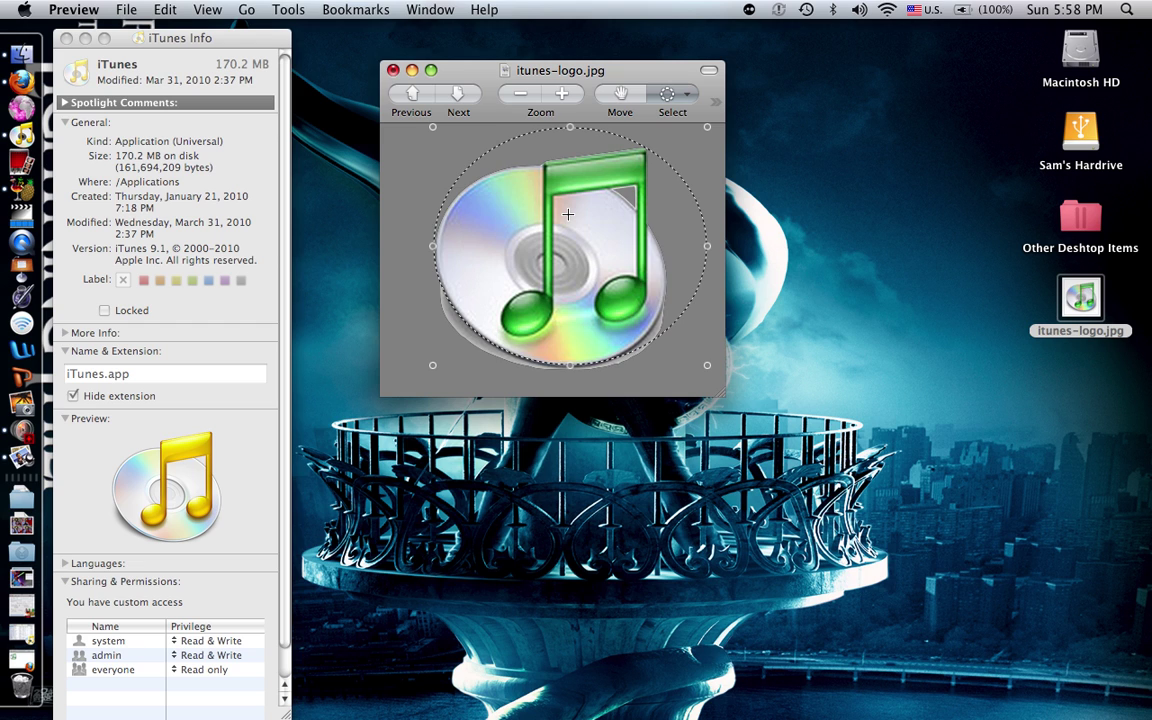
key("super+k")
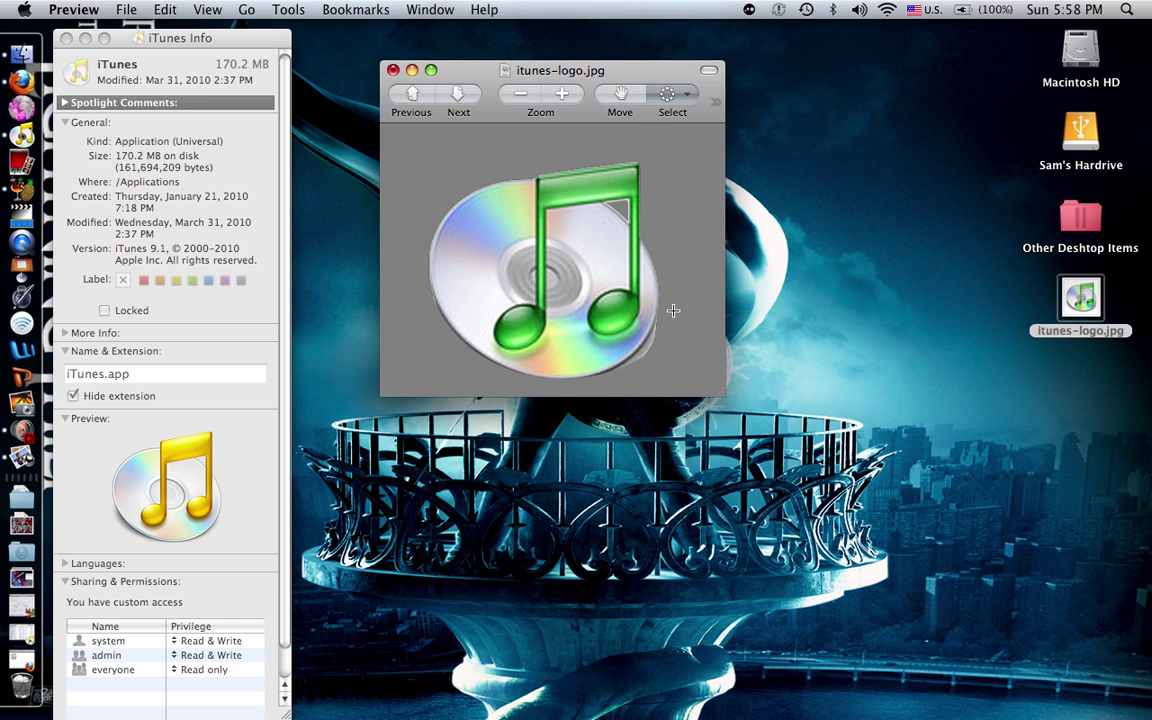
Fit a new elliptical selection around the logo, following the disc's lower edge and clearing the note's top, and crop the image again.
left_click_drag(671, 301, 418, 140)
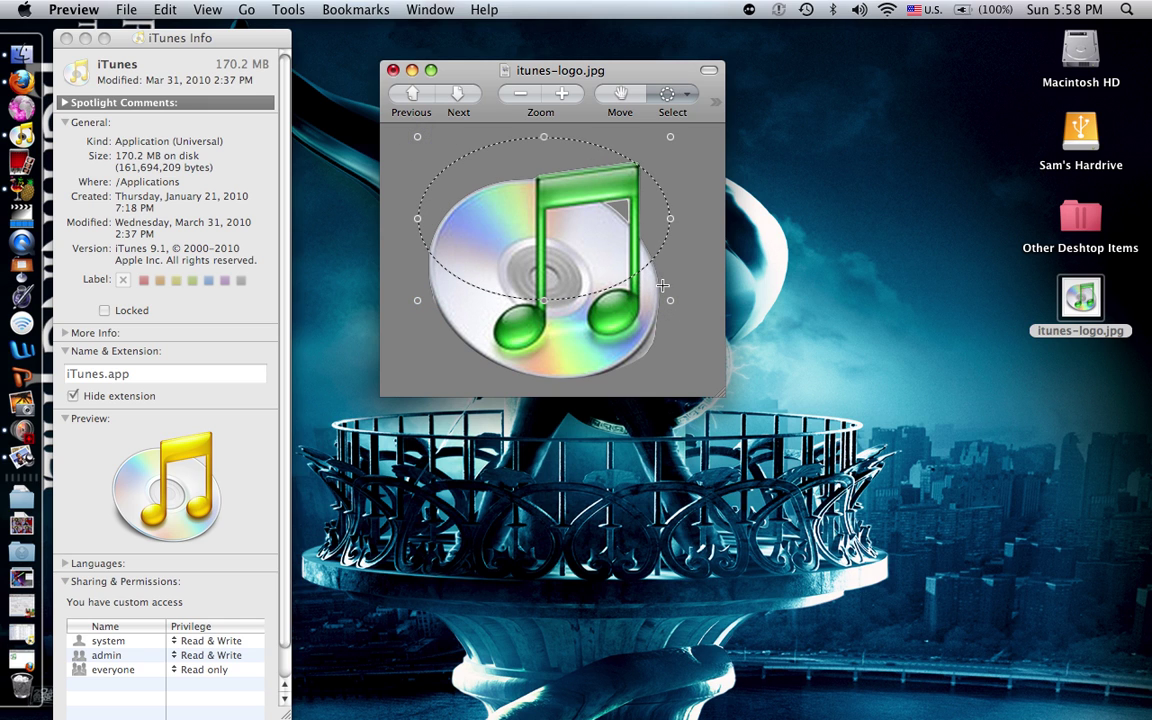
left_click_drag(667, 298, 672, 392)
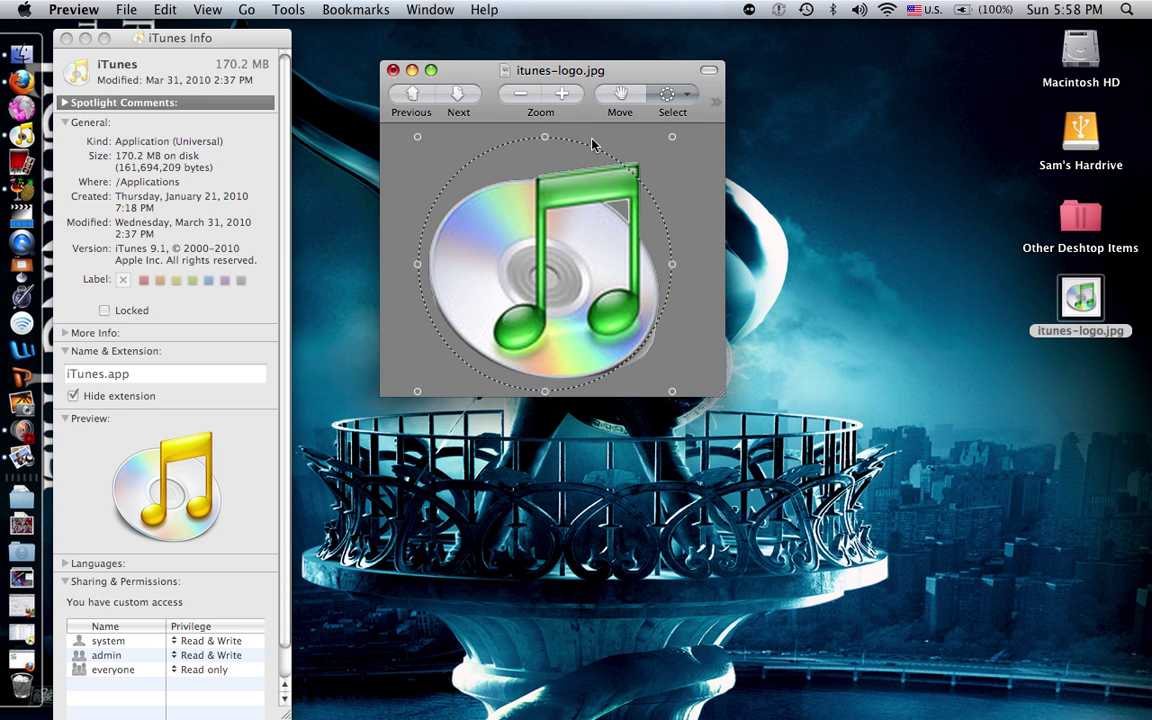
left_click_drag(668, 136, 681, 122)
left_click_drag(548, 186, 598, 200)
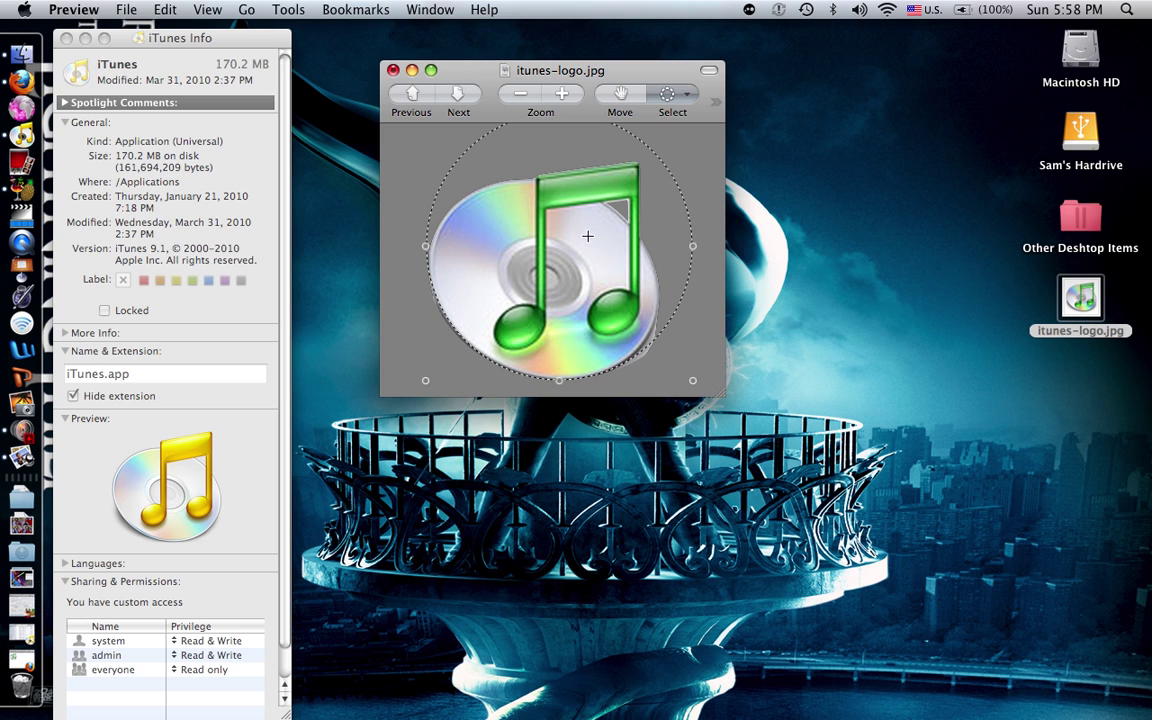
left_click_drag(588, 236, 588, 262)
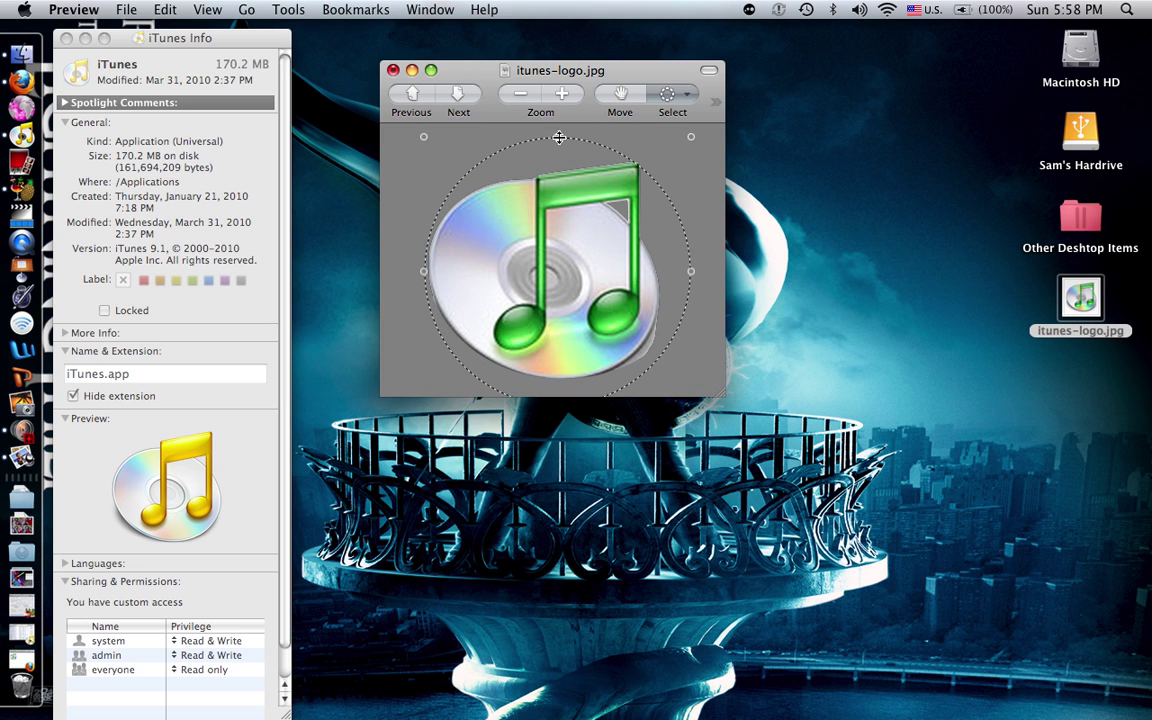
left_click_drag(559, 137, 561, 195)
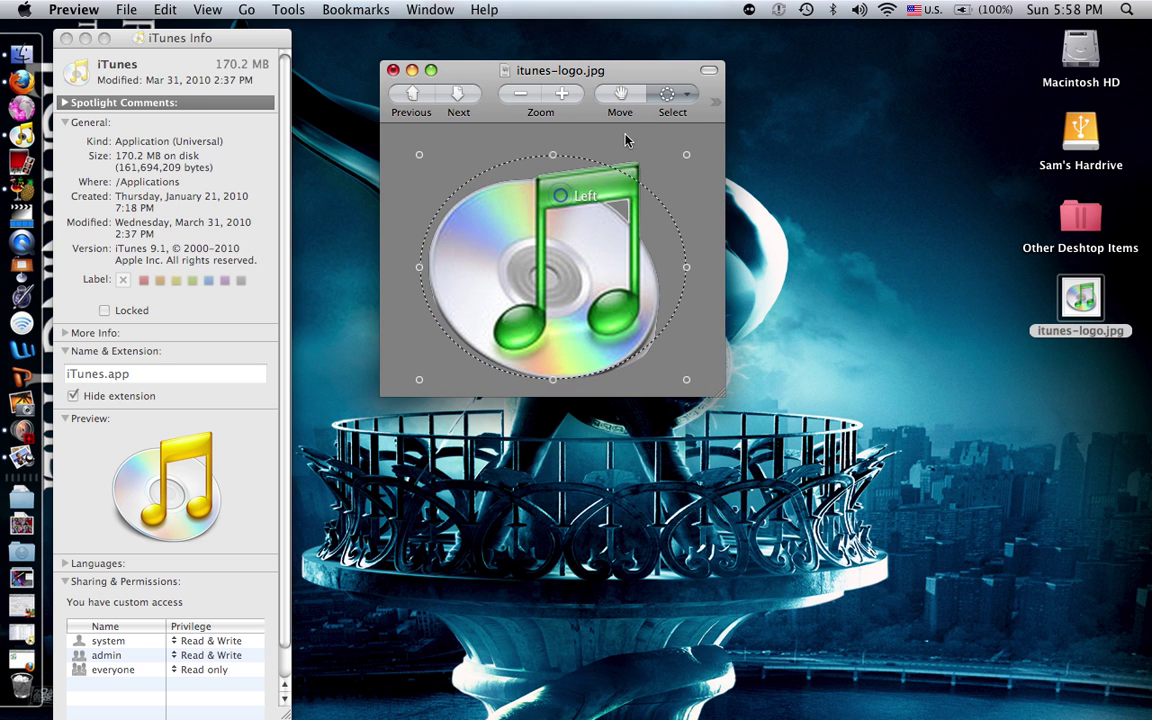
left_click_drag(687, 152, 685, 155)
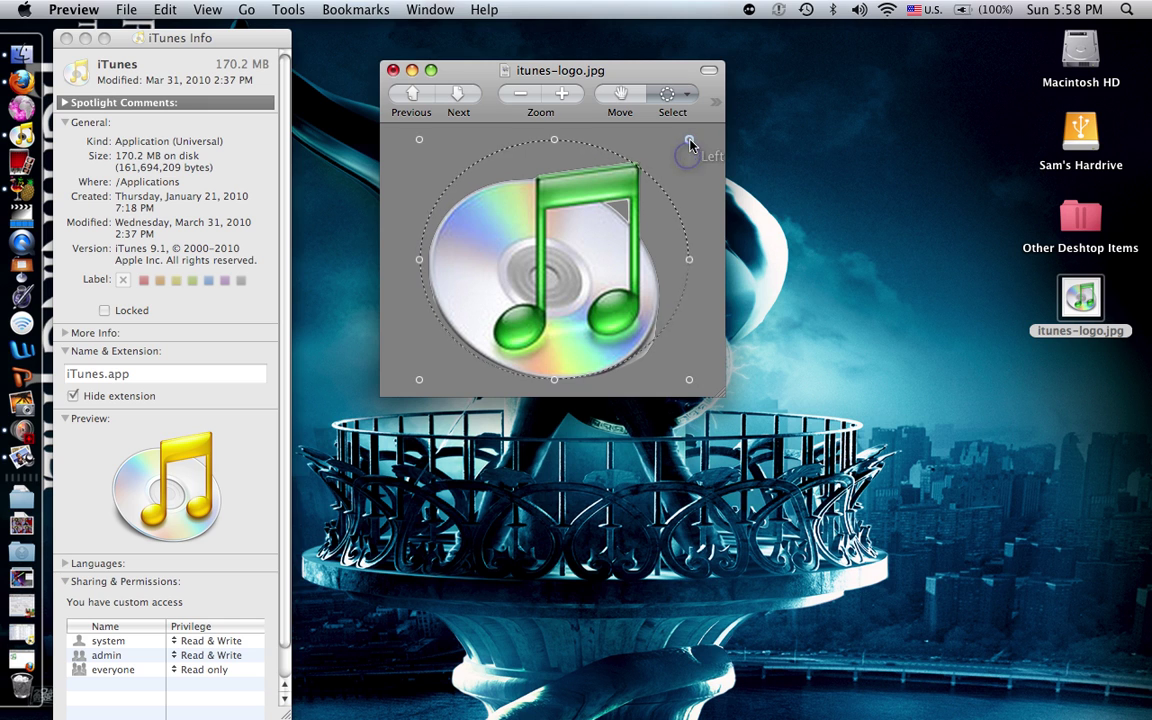
left_click_drag(689, 145, 679, 131)
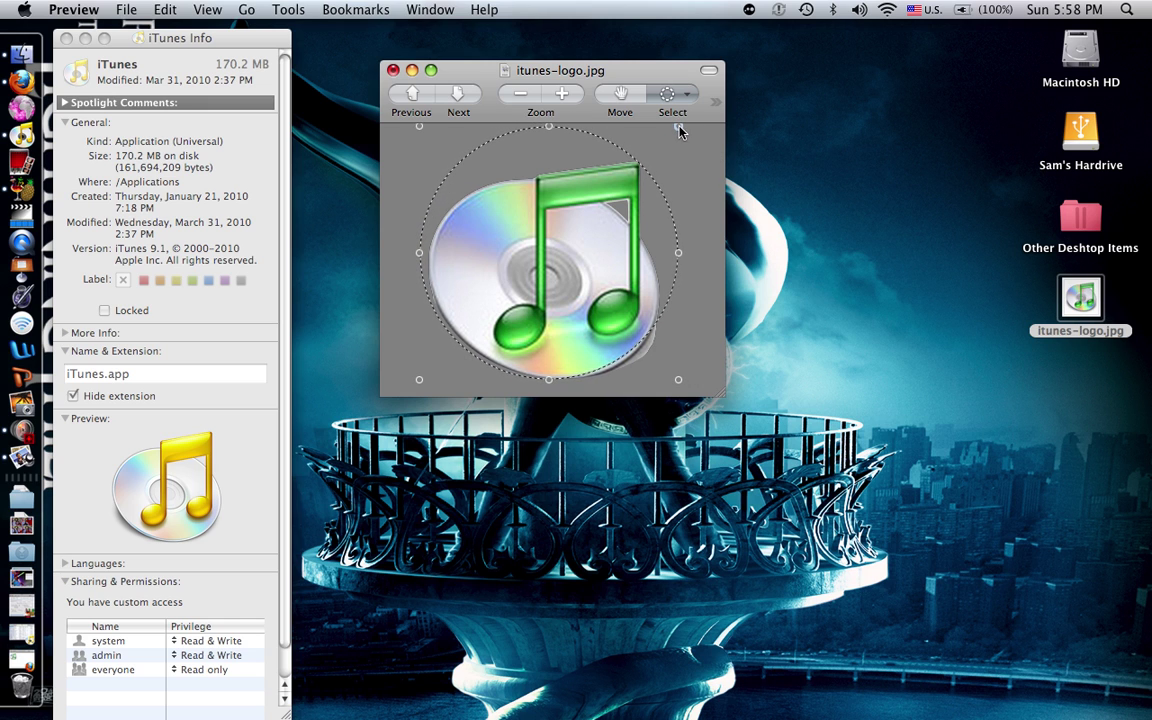
key("super+k")
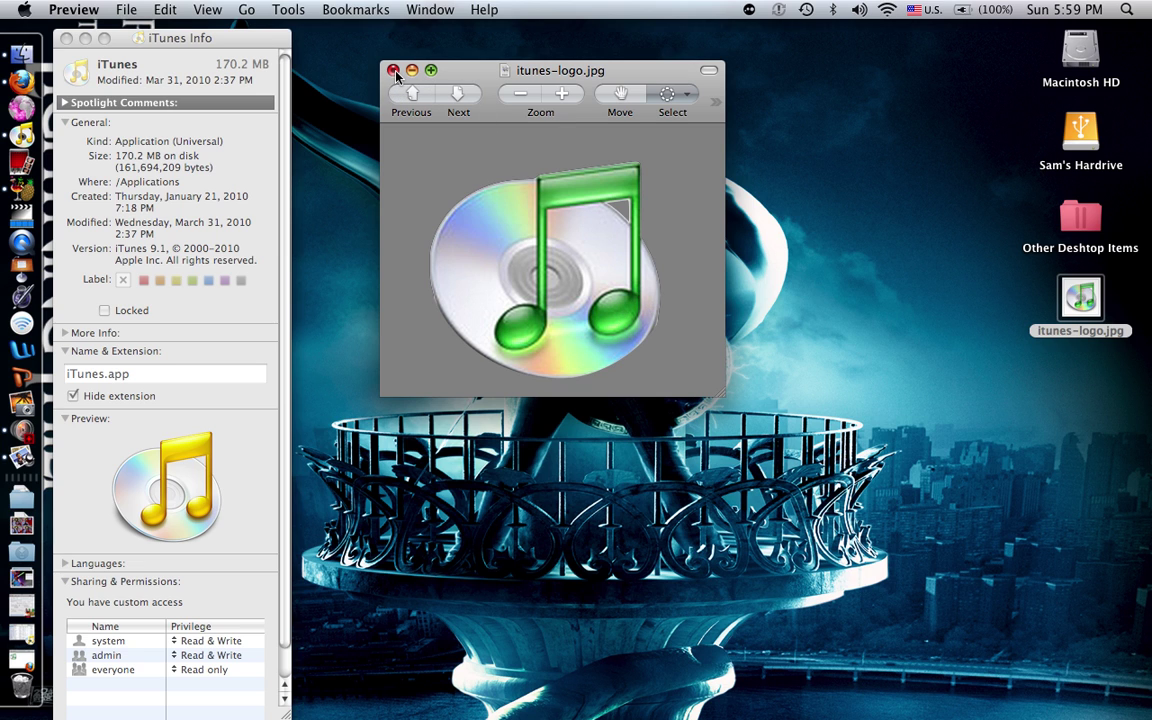
Save the cropped logo as itunes-logo on the desktop, close its window, and move the original itunes-logo.jpg to the Trash.
key("super+shift+s")
key("Return")
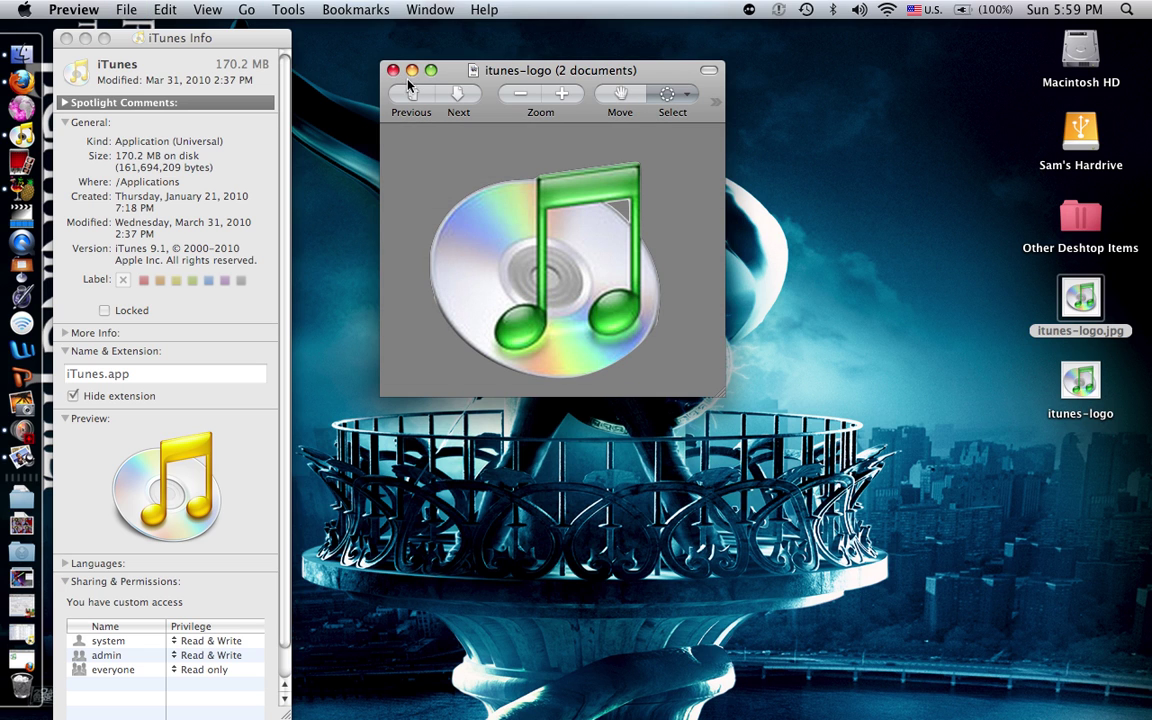
left_click(396, 76)
left_click_drag(1087, 300, 22, 682)
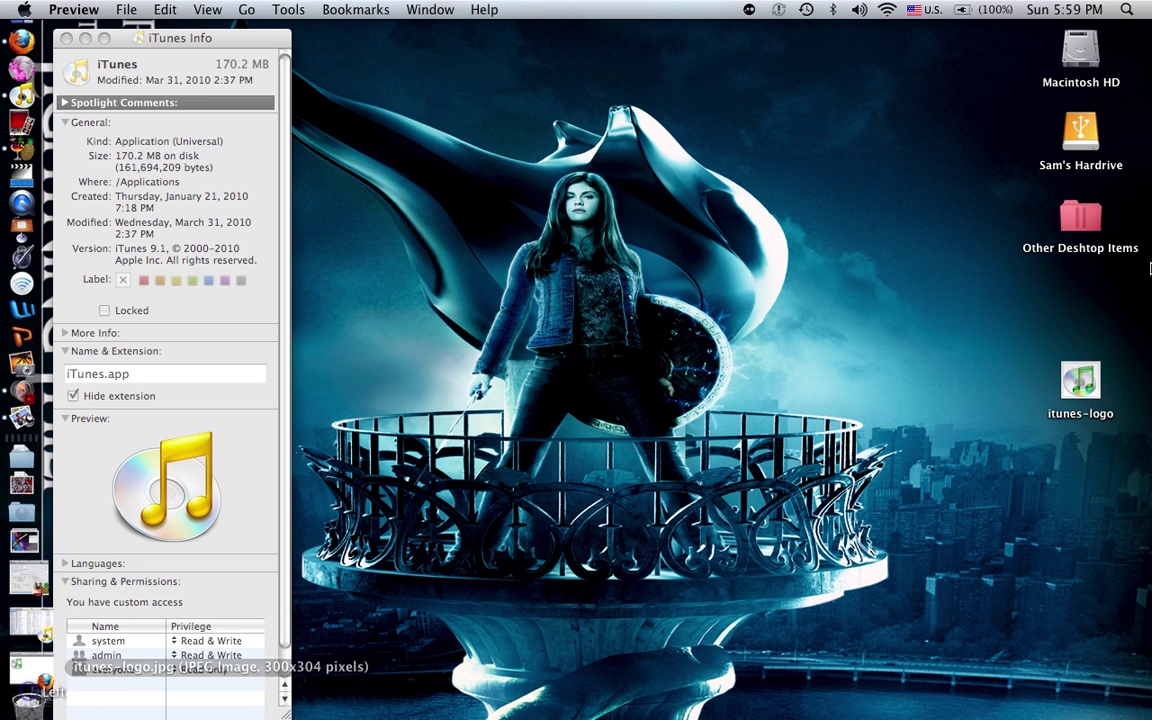
Open the saved itunes-logo file from the desktop, copy its image, and close its window.
double_click(1080, 380)
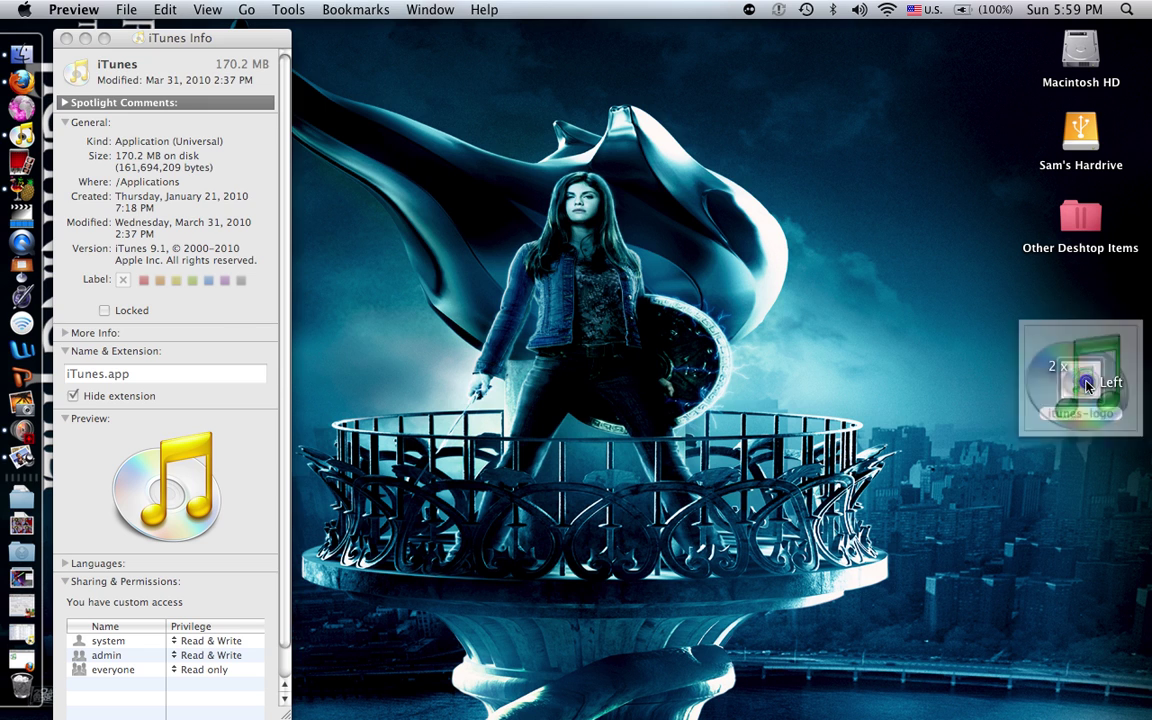
left_click(164, 10)
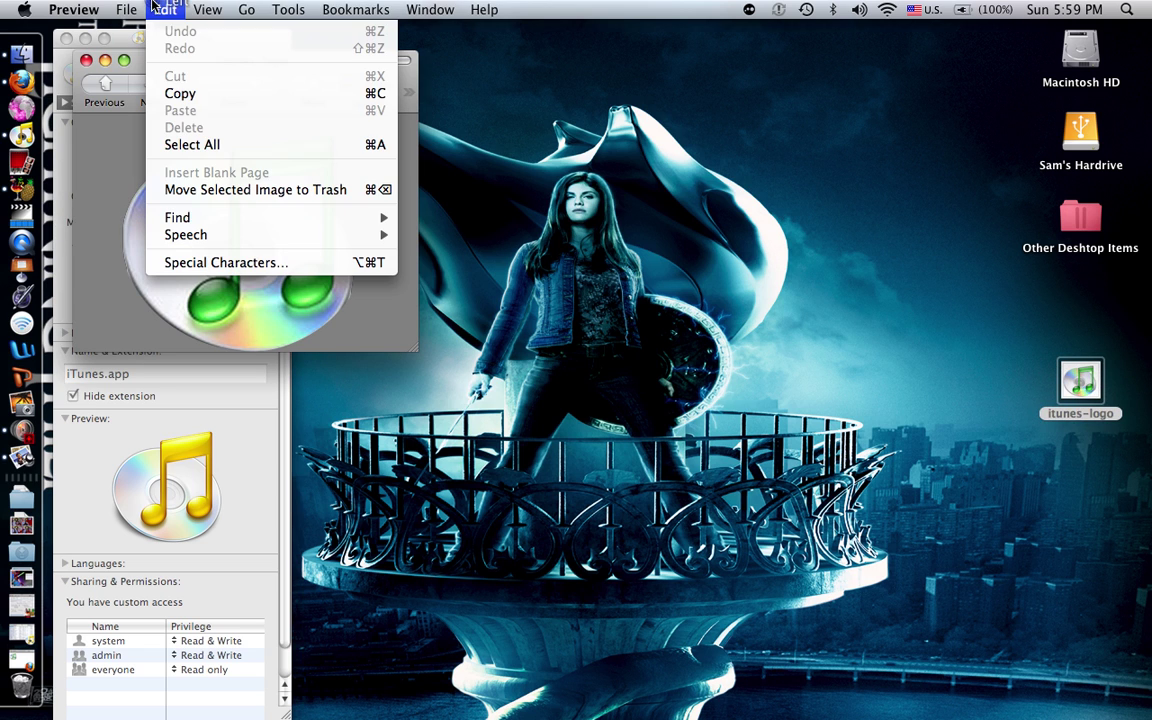
left_click(193, 94)
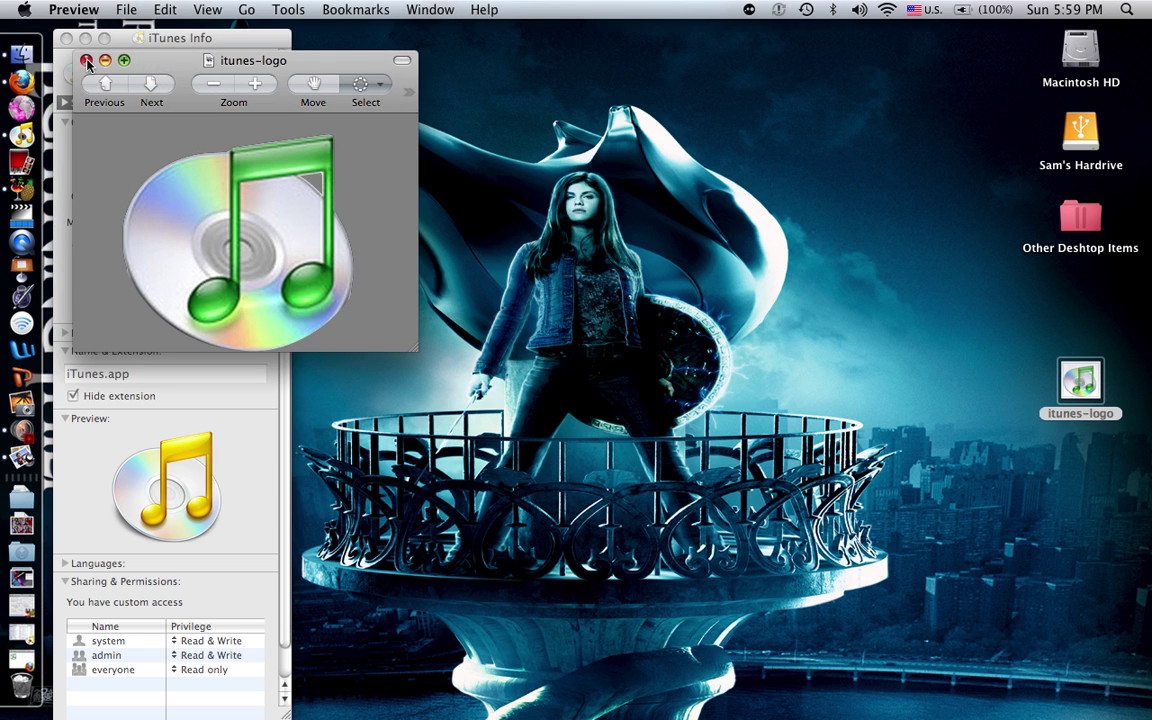
left_click(80, 53)
Paste the copied logo over the application icon in the iTunes info window and close that window.
left_click(99, 67)
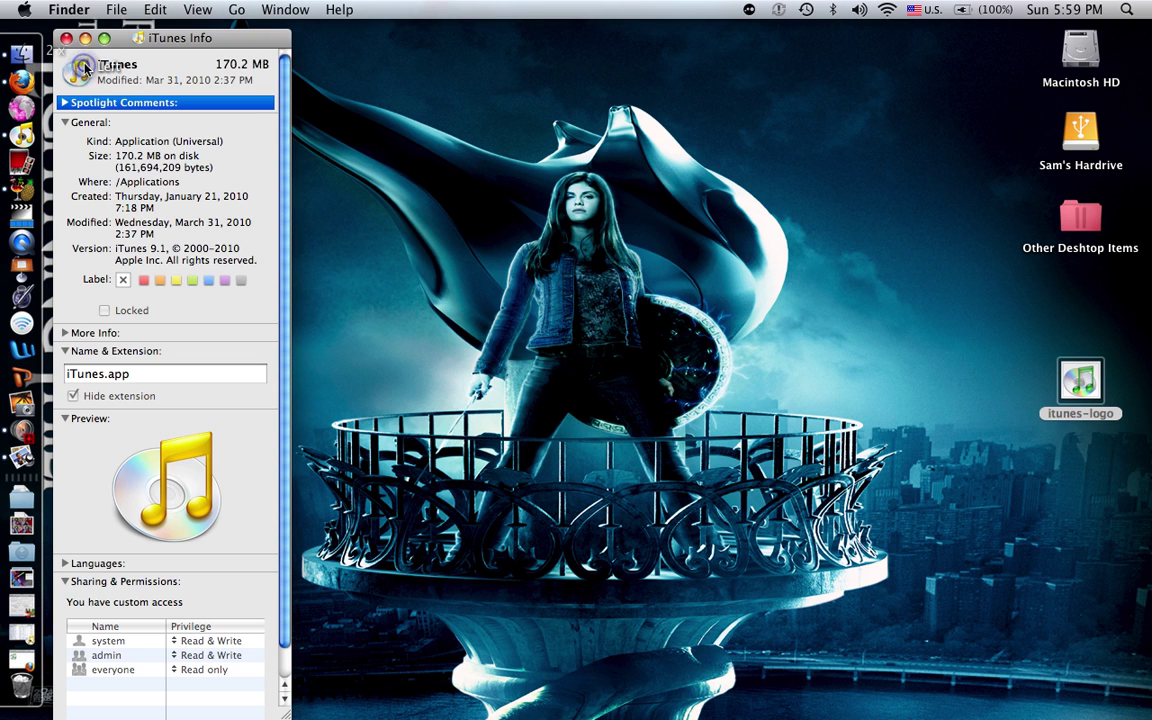
left_click(155, 10)
left_click(175, 93)
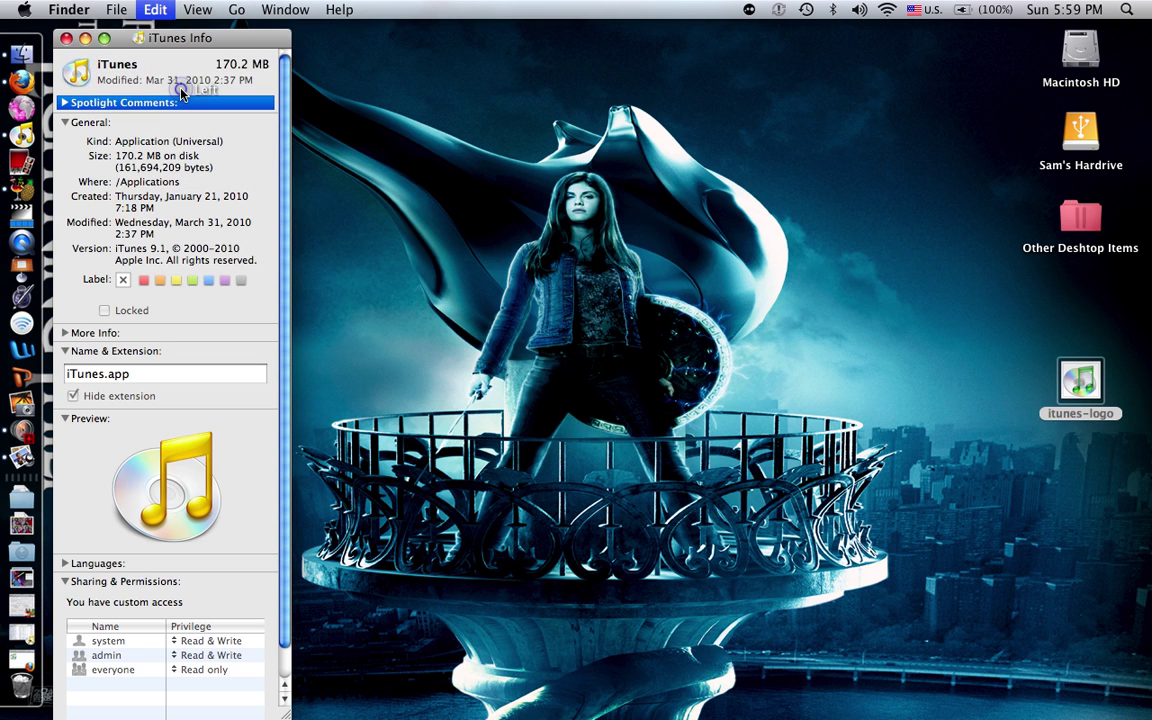
left_click(66, 38)
Quit iTunes and remove its old icon from the Dock.
left_click(24, 137)
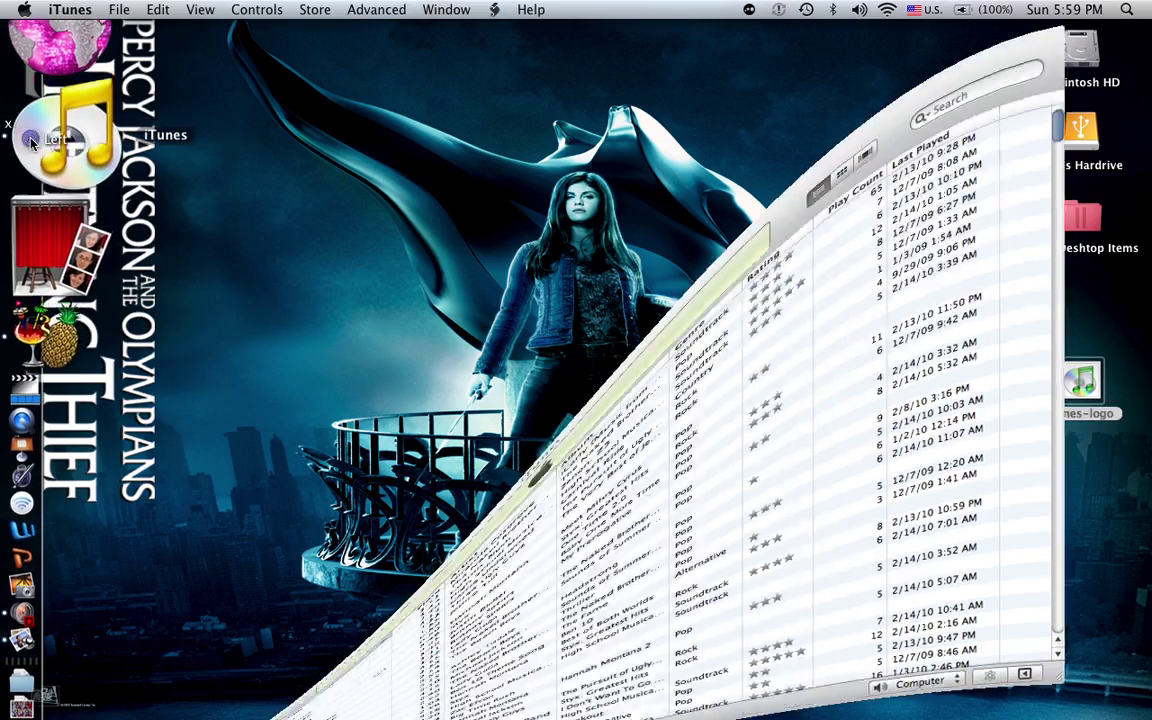
key("super+w")
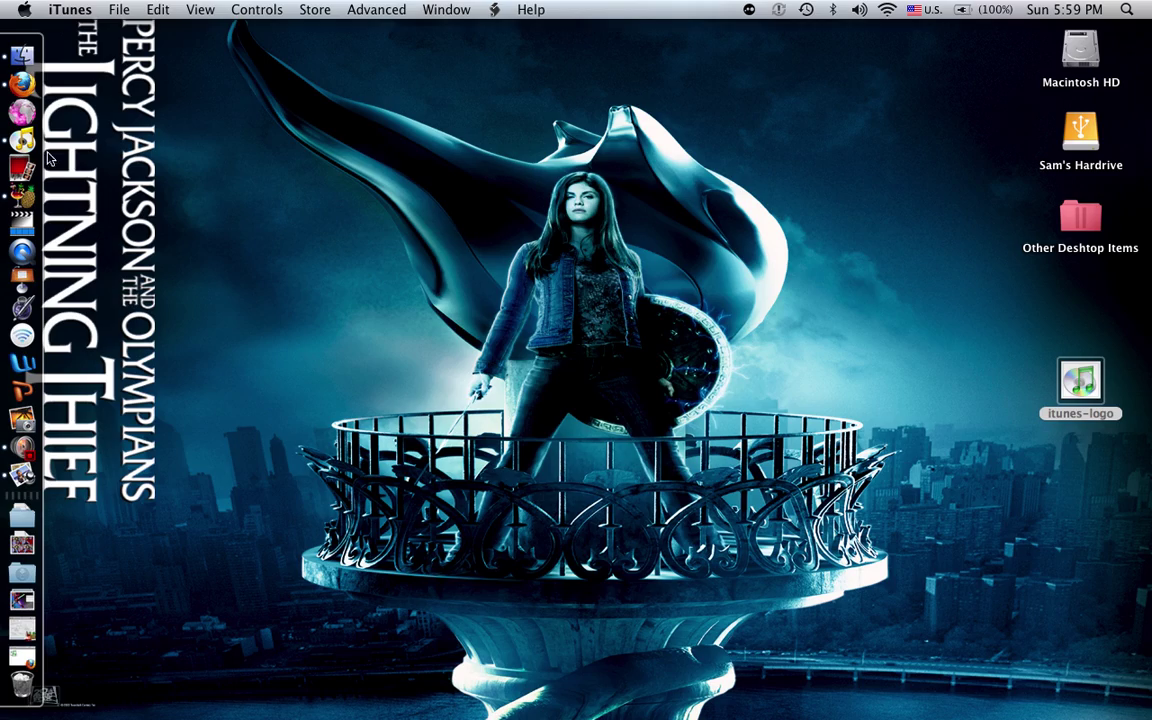
key("super+q")
left_click_drag(24, 140, 449, 147)
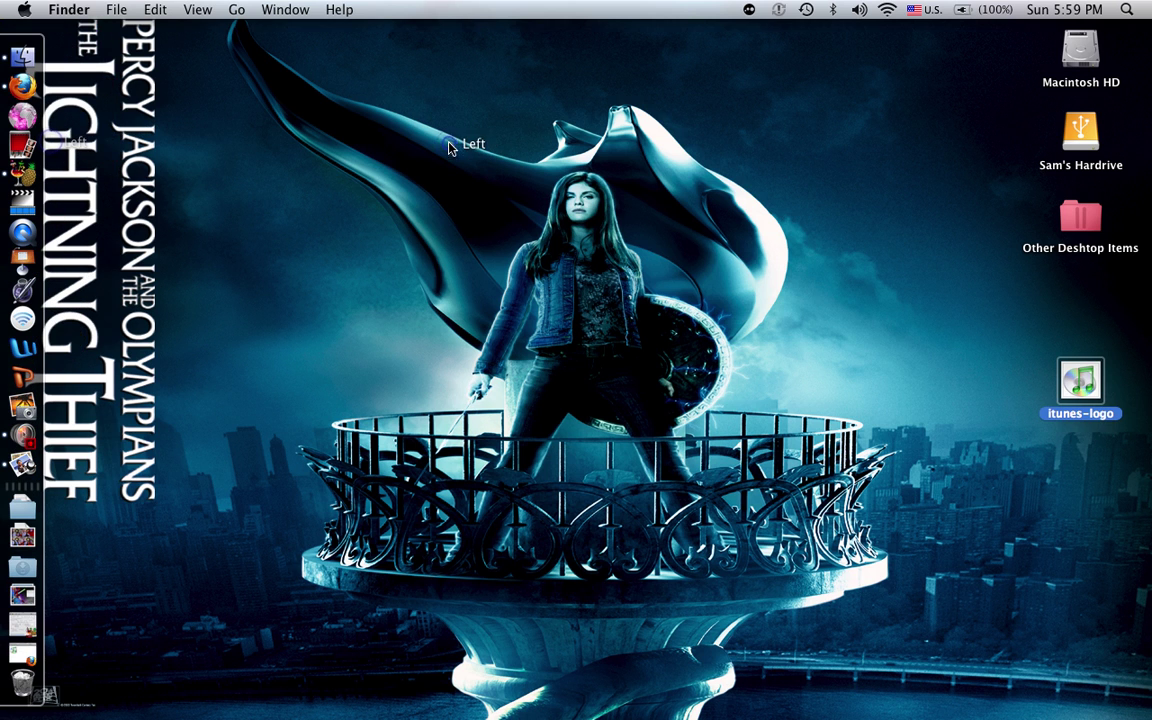
Search Macintosh HD for "itunes", add the iTunes application with the green icon to the Dock, and close the search window.
double_click(1090, 62)
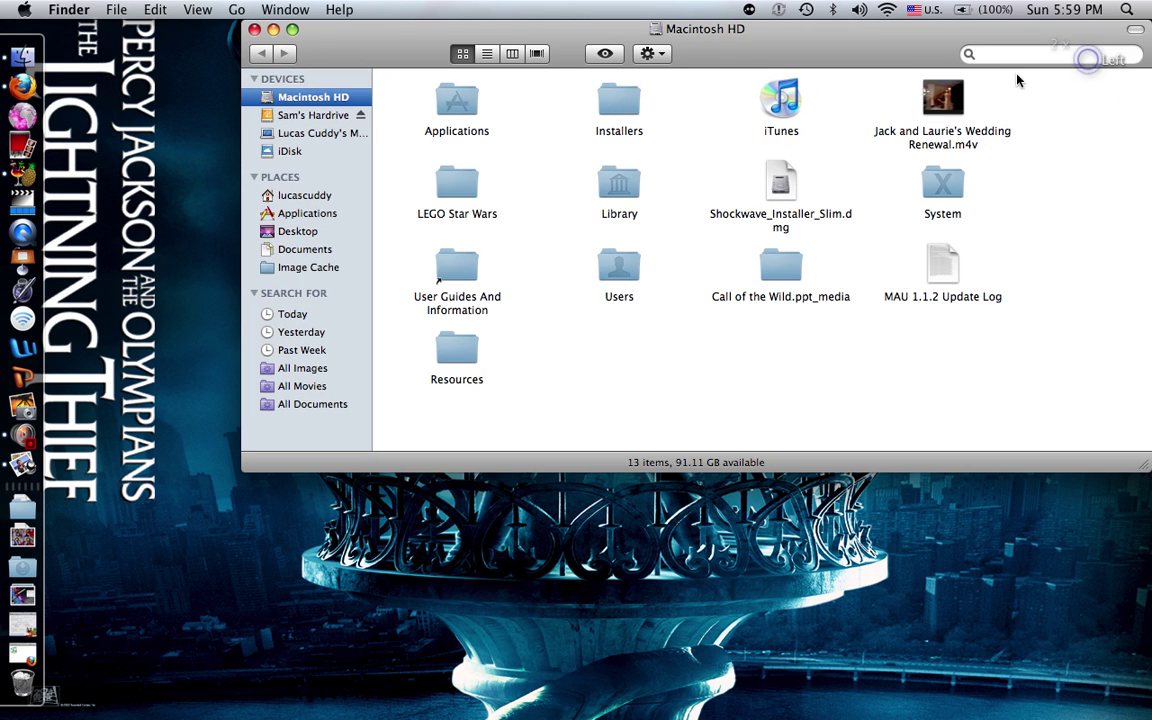
left_click(1036, 55)
type("itunes")
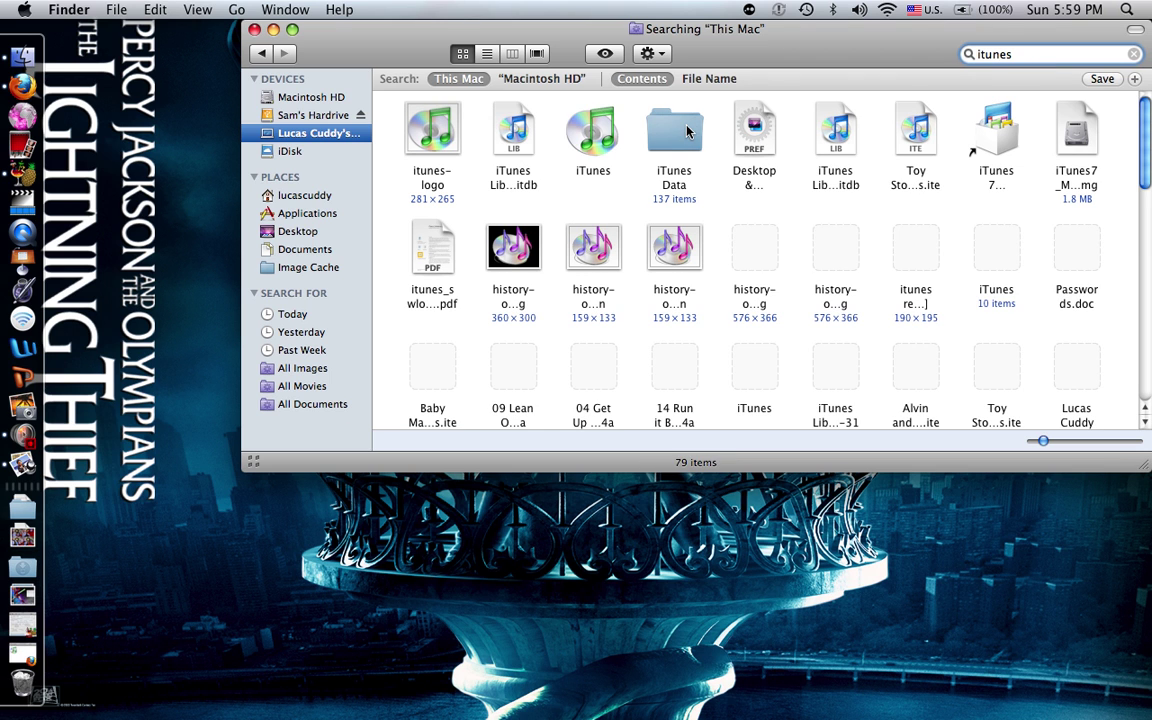
left_click_drag(593, 130, 30, 200)
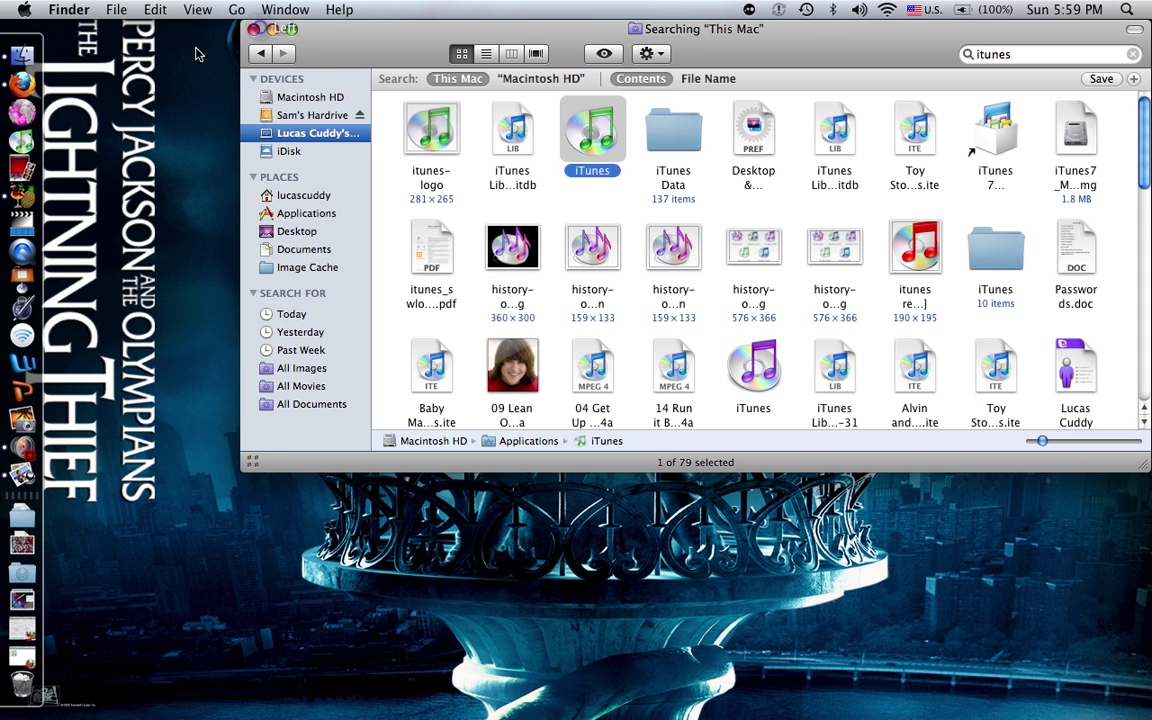
left_click(254, 31)
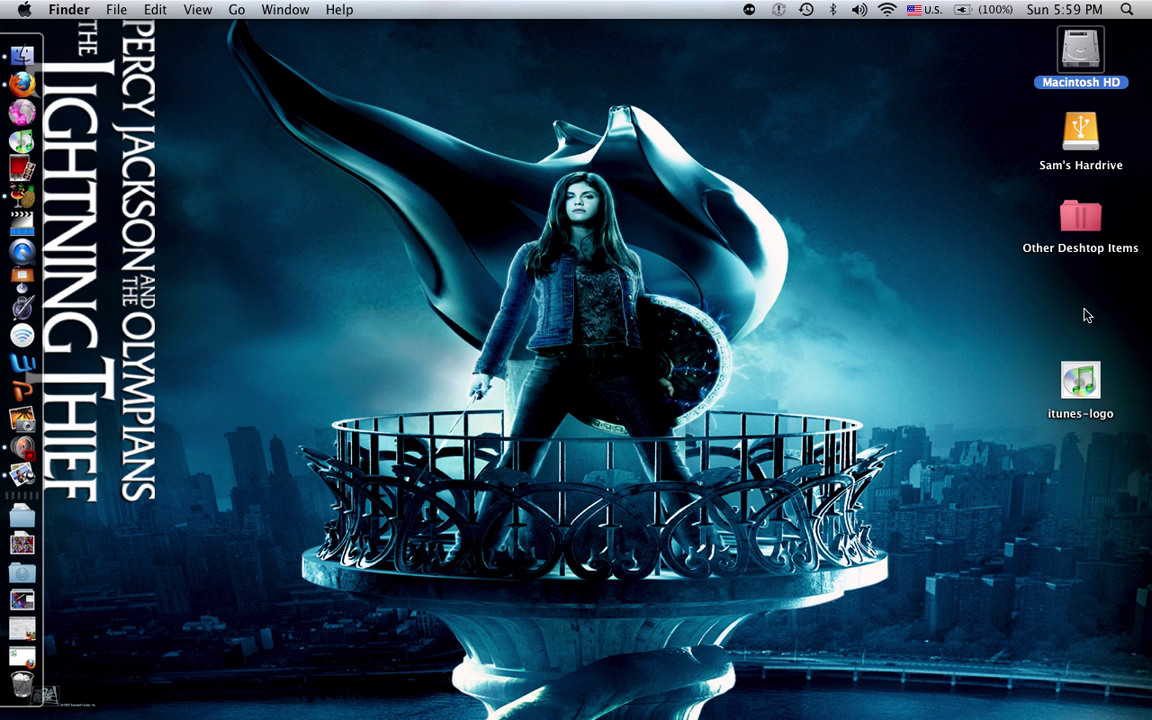
Move the itunes-logo file from the desktop to the Trash.
left_click_drag(1105, 387, 50, 645)
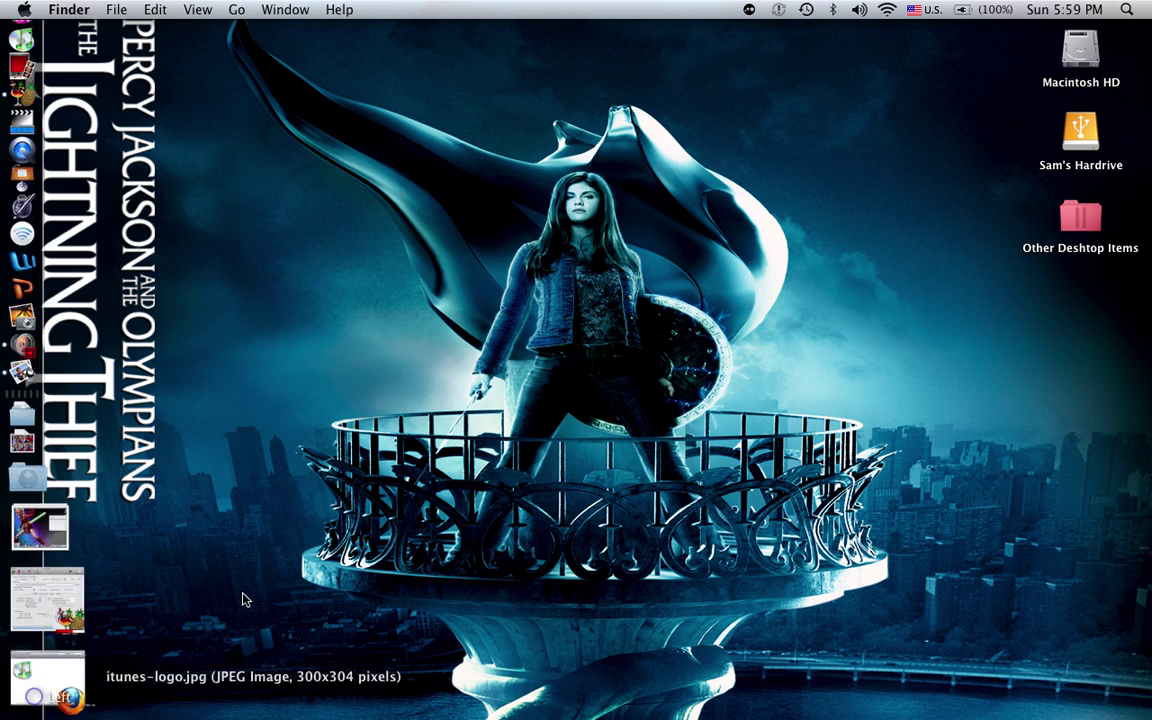